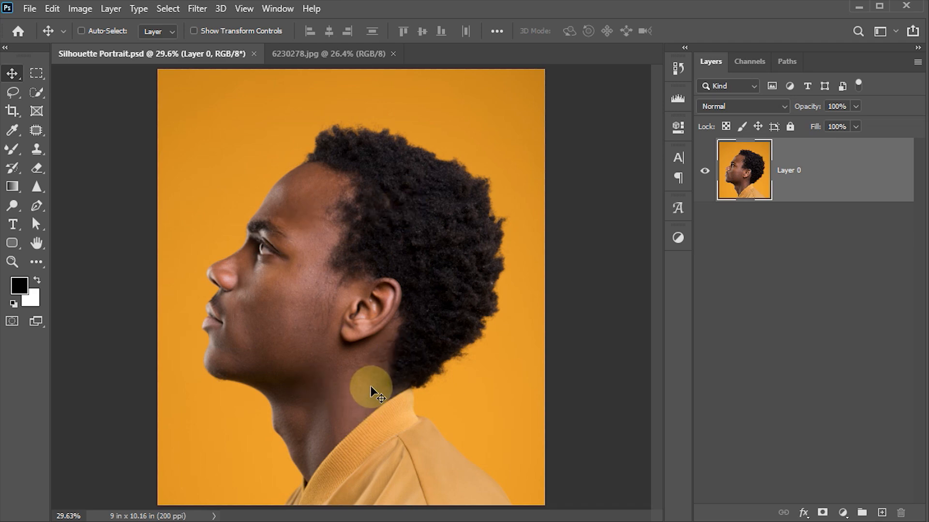
- Select the man in the portrait with Subject selection and invert the selection to cover the orange background
{"action": "left_click", "coordinate": [167, 6]}
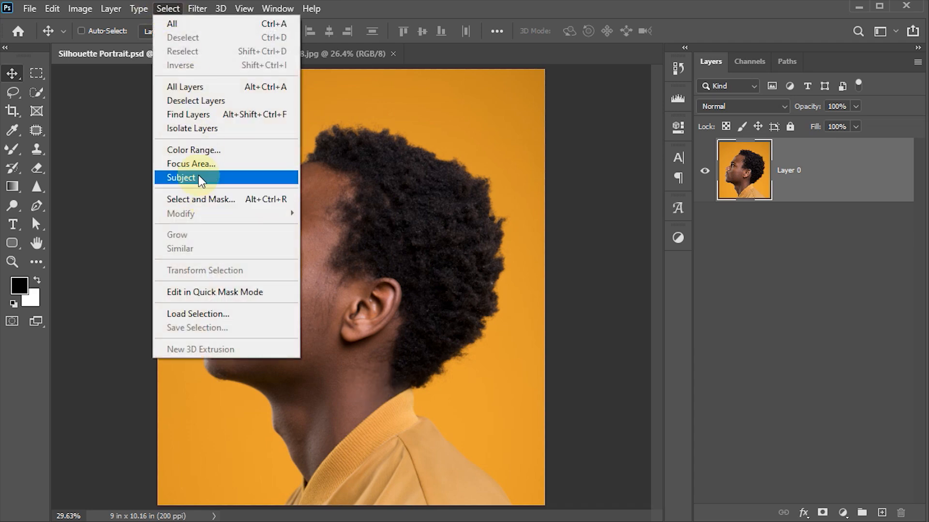
{"action": "left_click", "coordinate": [198, 176]}
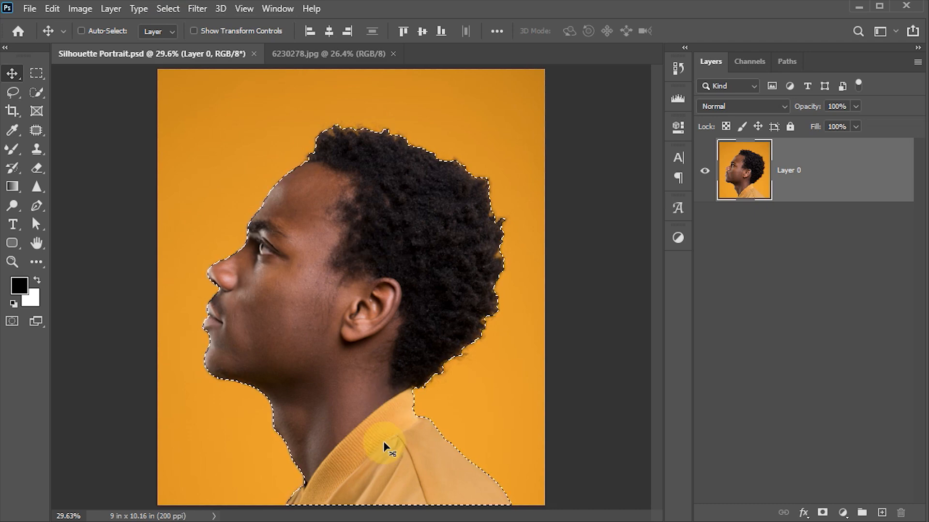
{"action": "key", "text": "ctrl"}
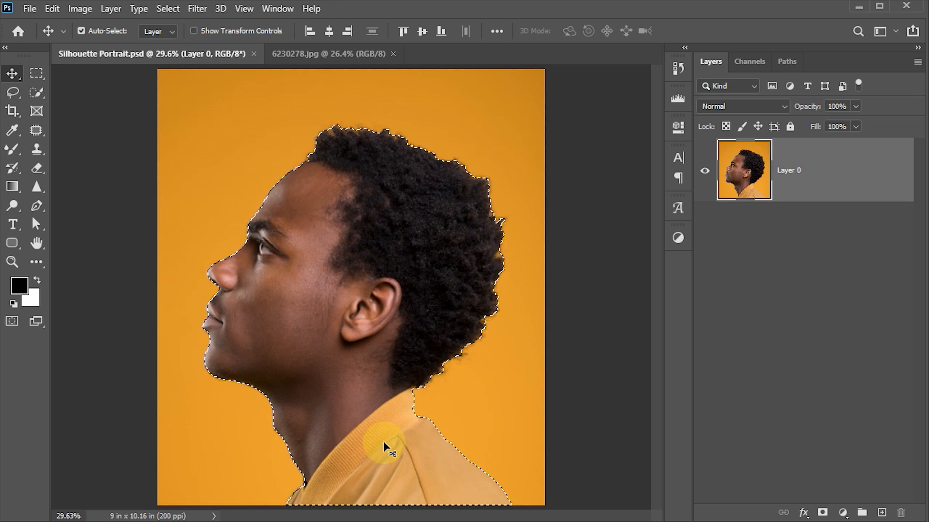
{"action": "key", "text": "ctrl+shift+i"}
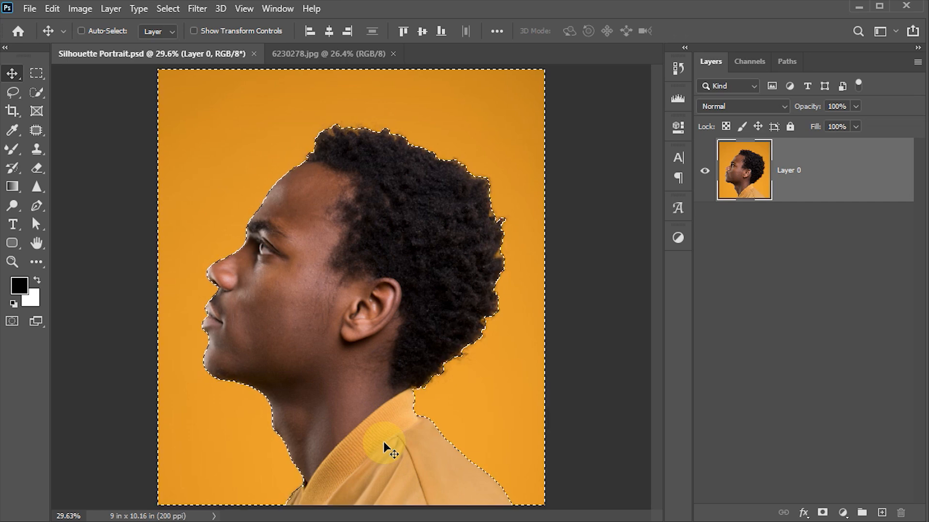
- Add a black (000000) Solid Color fill layer over the selected background and hide the portrait photo layer
{"action": "left_click", "coordinate": [843, 513]}
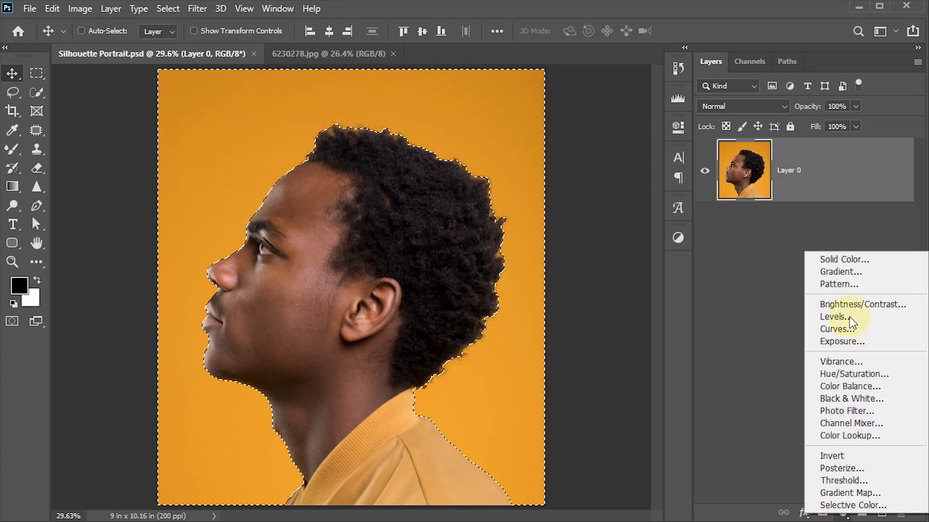
{"action": "left_click", "coordinate": [850, 260]}
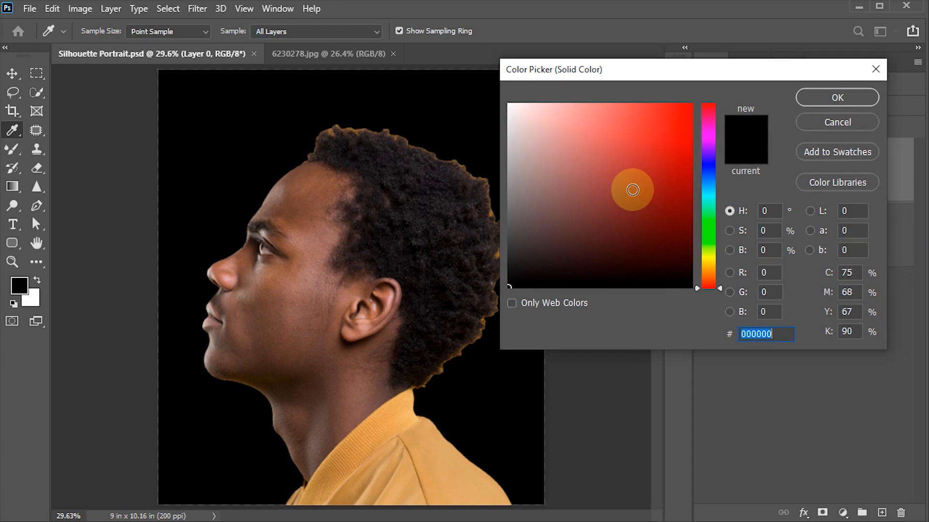
{"action": "left_click", "coordinate": [822, 97]}
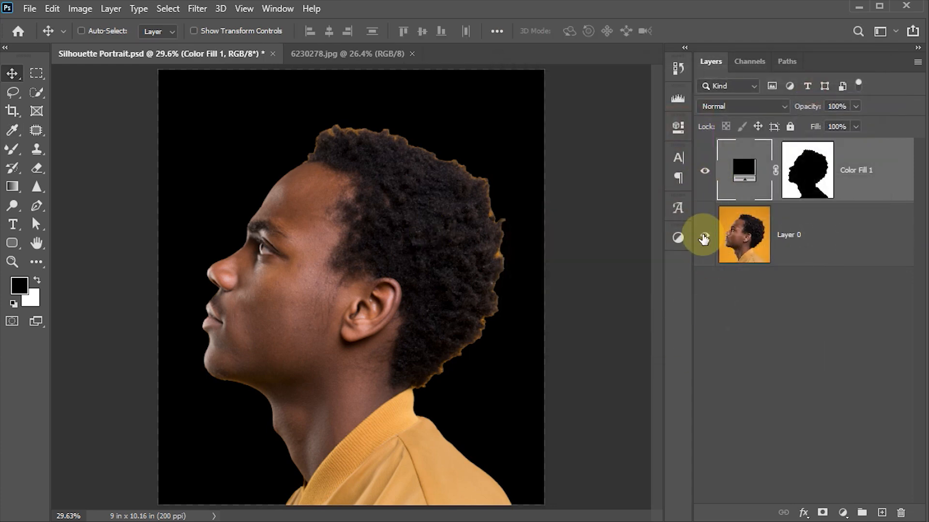
{"action": "left_click", "coordinate": [704, 236]}
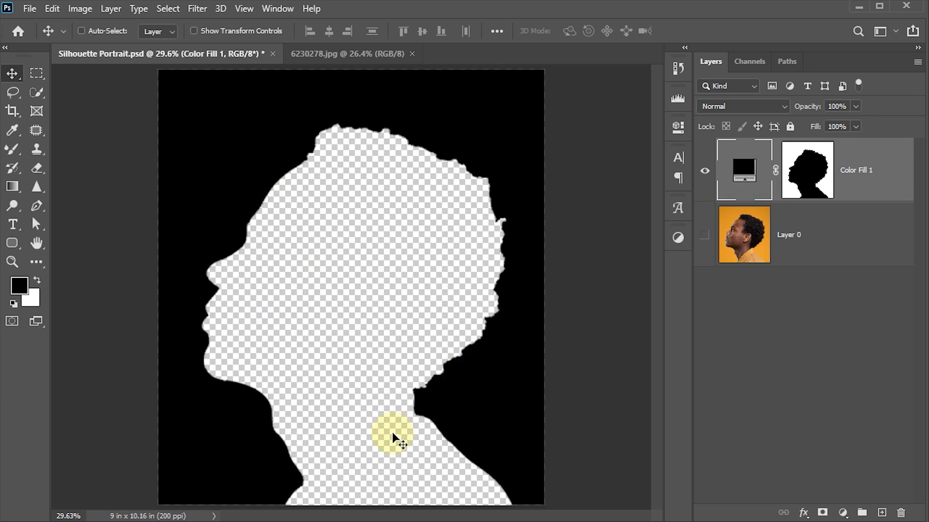
- Copy the entire mountain landscape from 6230278.jpg into Silhouette Portrait.psd and place its layer directly below the black color fill
{"action": "left_click", "coordinate": [309, 55]}
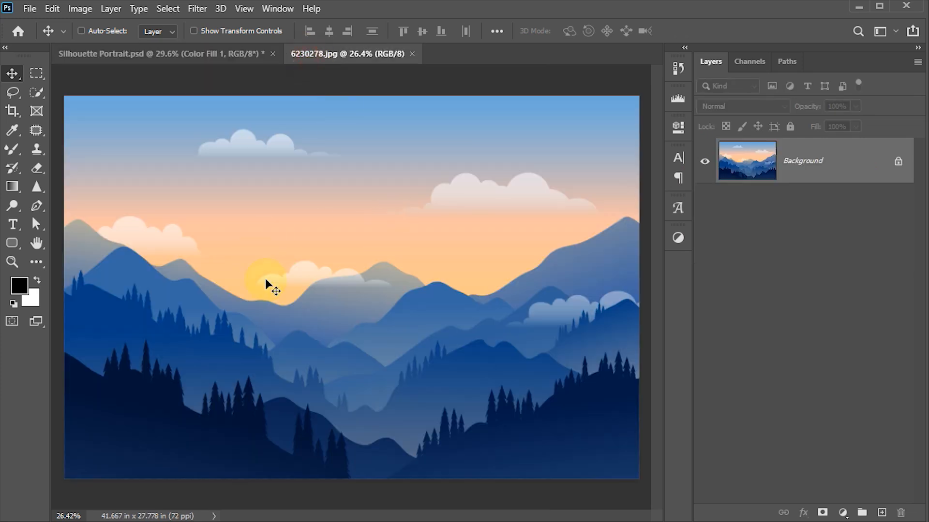
{"action": "key", "text": "ctrl"}
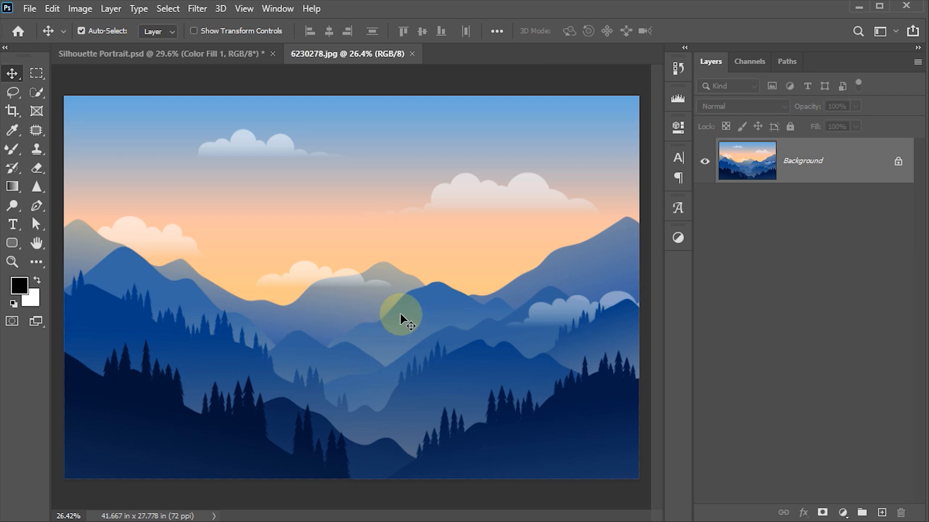
{"action": "key", "text": "ctrl+a"}
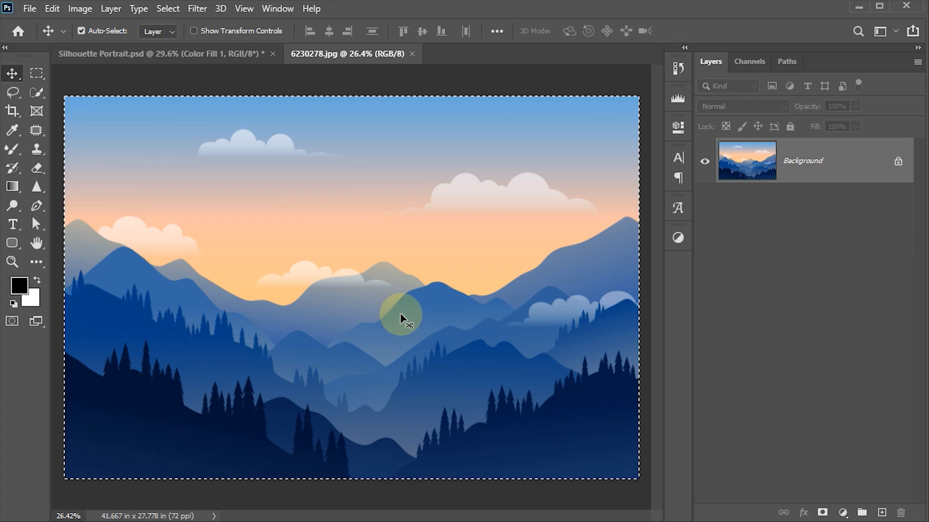
{"action": "left_click_drag", "start_coordinate": [400, 318], "coordinate": [380, 303]}
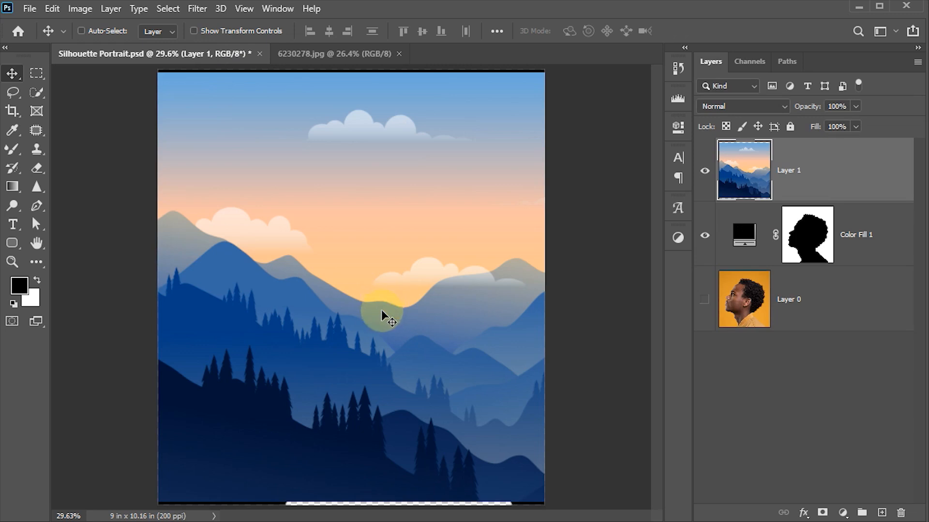
{"action": "left_click_drag", "start_coordinate": [750, 157], "coordinate": [753, 255]}
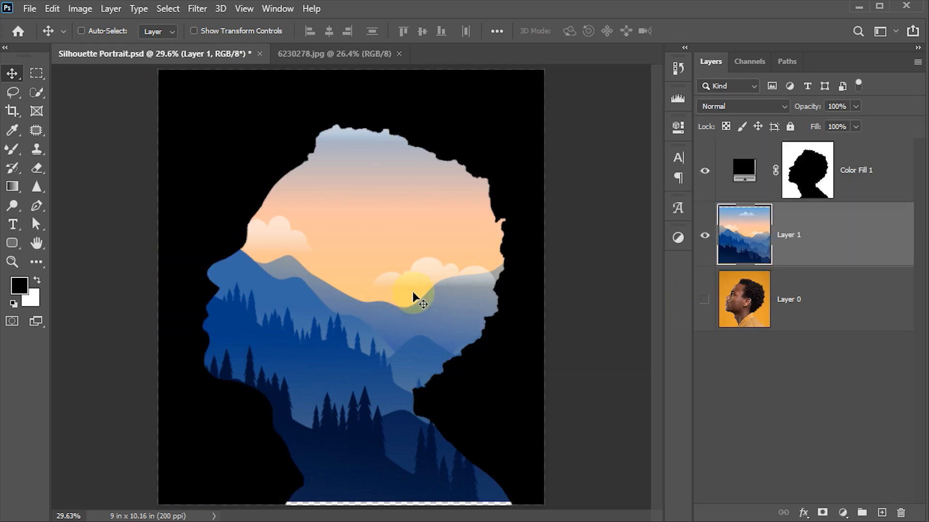
- Scale the landscape layer to about 93%, position it to fill the head silhouette, and save the document
{"action": "key", "text": "ctrl+t"}
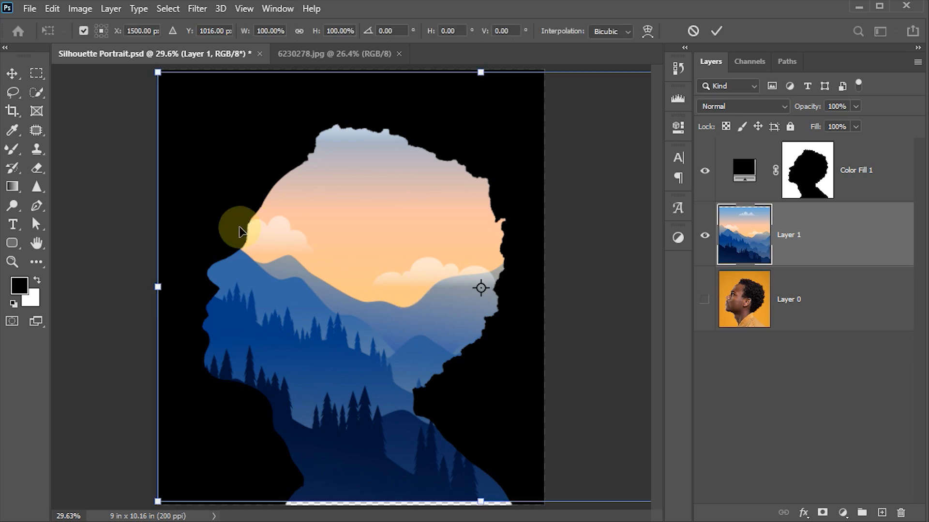
{"action": "left_click_drag", "start_coordinate": [158, 74], "coordinate": [201, 106]}
{"action": "left_click_drag", "start_coordinate": [300, 234], "coordinate": [291, 236]}
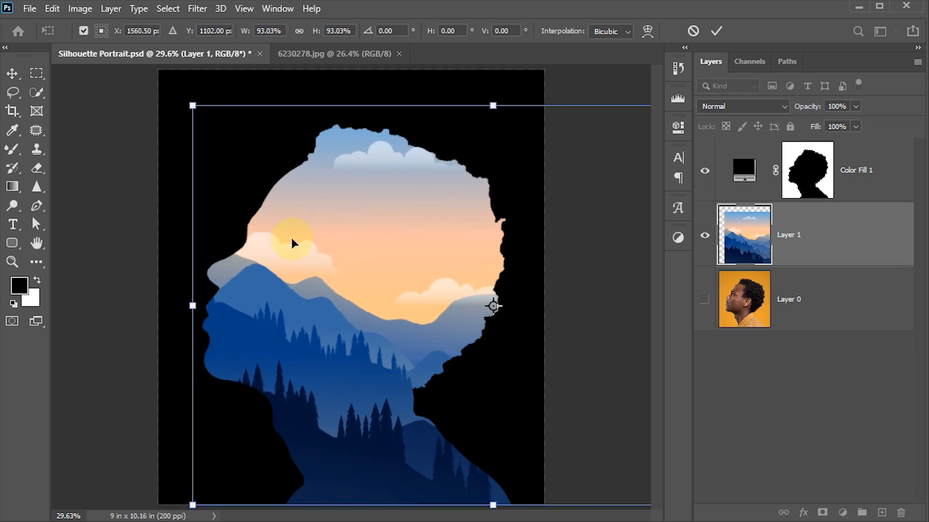
{"action": "left_click", "coordinate": [720, 30]}
{"action": "key", "text": "ctrl+s"}
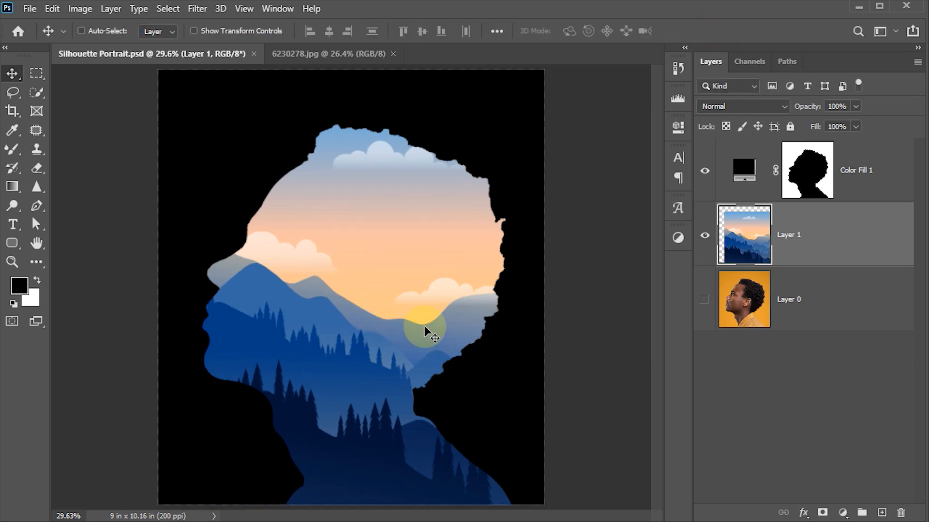
- Add a Gradient fill layer above the landscape with Radial style and a scale of 10%
{"action": "left_click", "coordinate": [843, 513]}
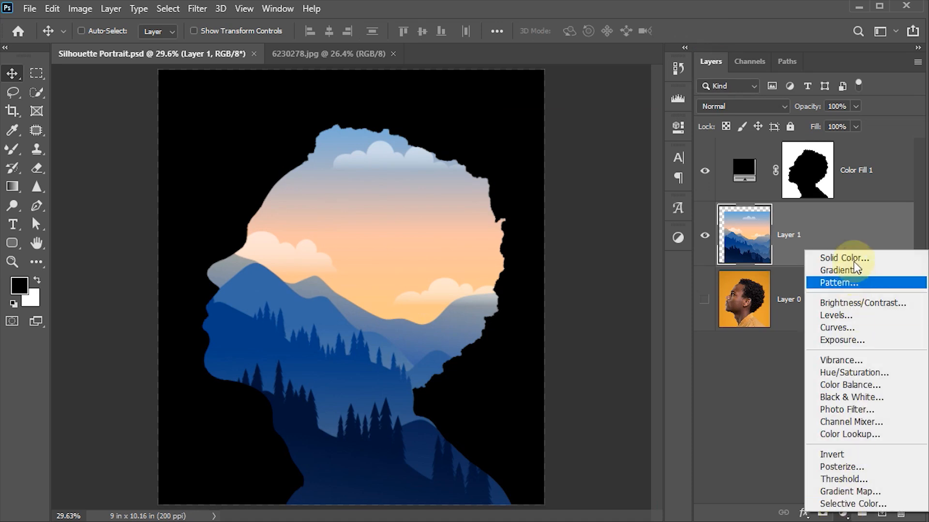
{"action": "left_click", "coordinate": [846, 272]}
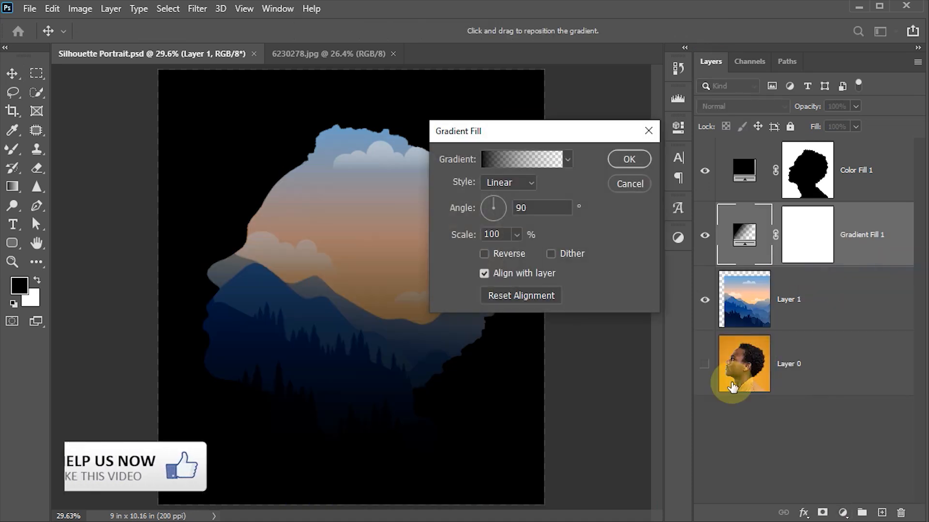
{"action": "left_click", "coordinate": [498, 183]}
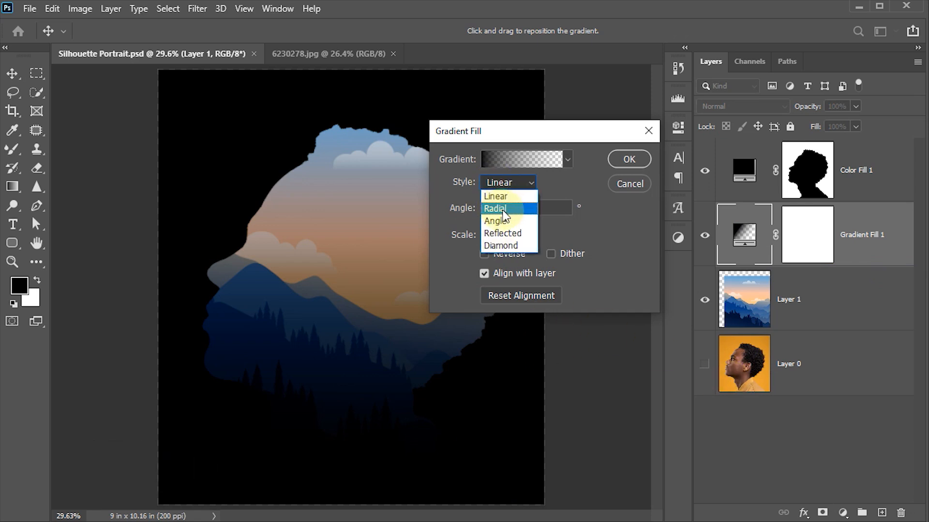
{"action": "left_click", "coordinate": [503, 209]}
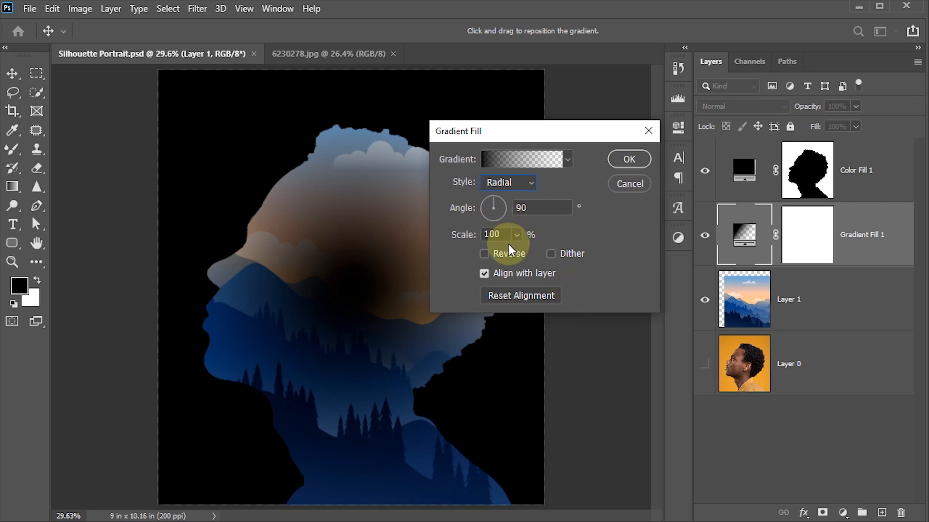
{"action": "left_click", "coordinate": [496, 235]}
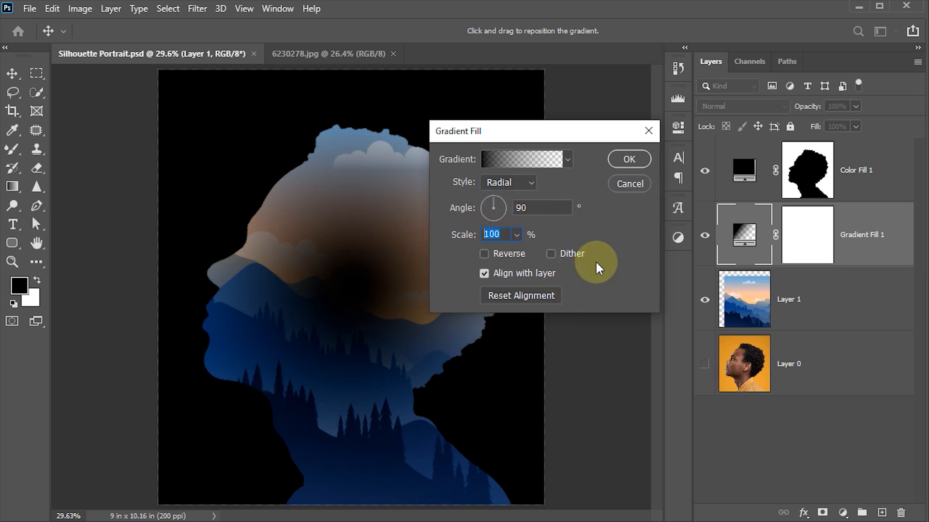
{"action": "type", "text": "10"}
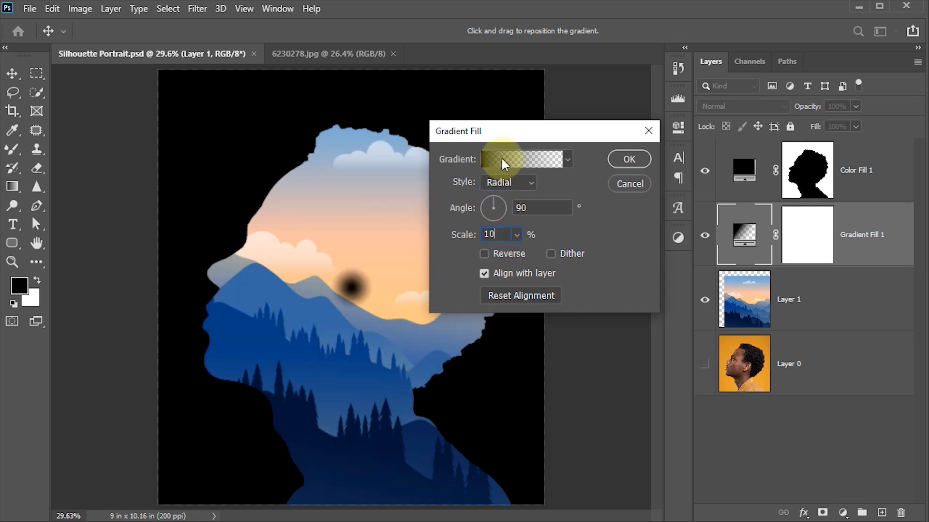
- Set the gradient's starting color stop to pale yellow (fffdc1) and apply the gradient fill
{"action": "left_click", "coordinate": [491, 158]}
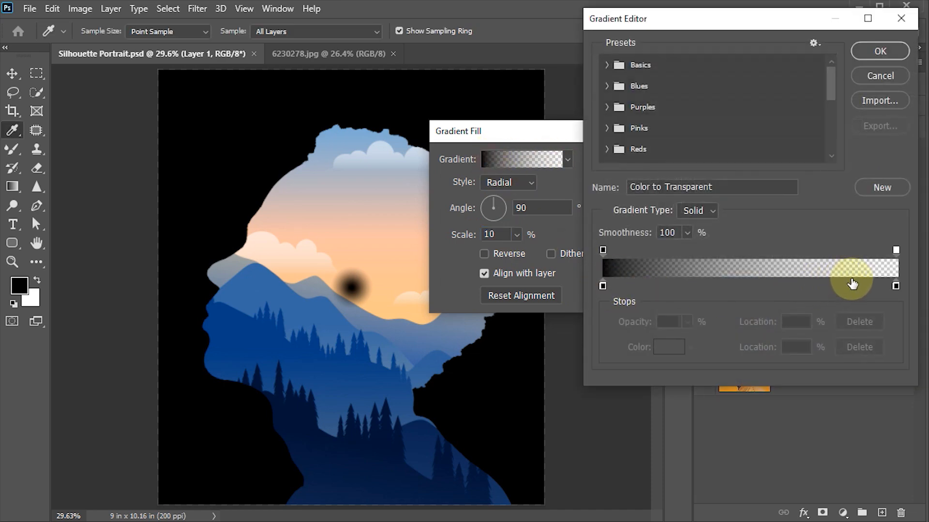
{"action": "double_click", "coordinate": [602, 285]}
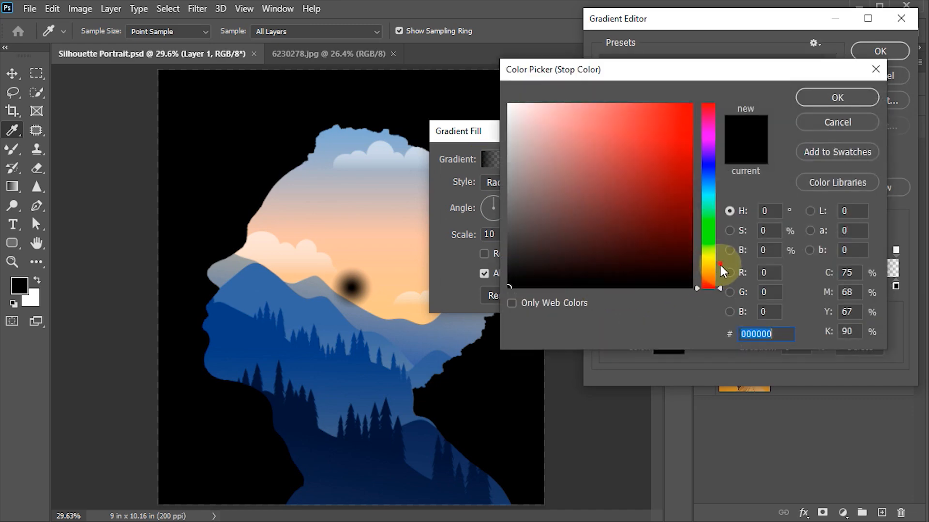
{"action": "left_click_drag", "start_coordinate": [719, 264], "coordinate": [720, 258]}
{"action": "left_click_drag", "start_coordinate": [643, 224], "coordinate": [552, 104]}
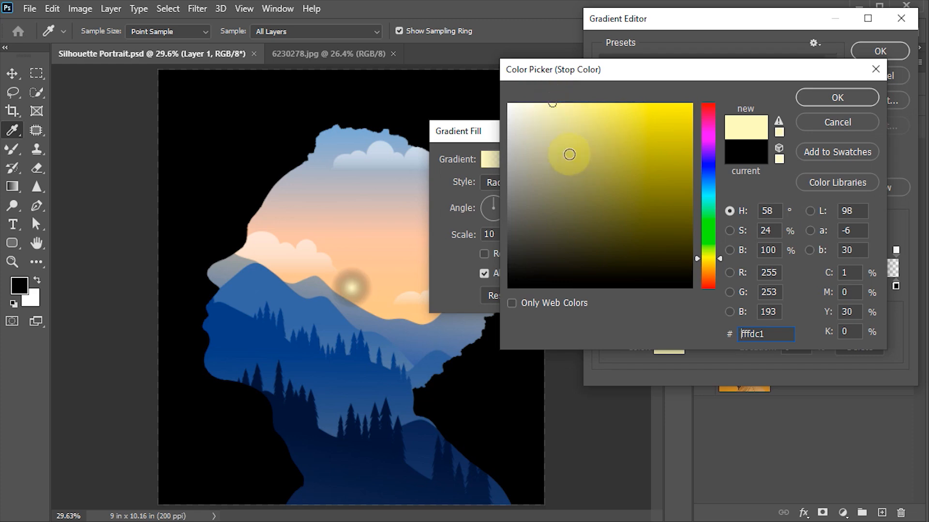
{"action": "left_click", "coordinate": [837, 97]}
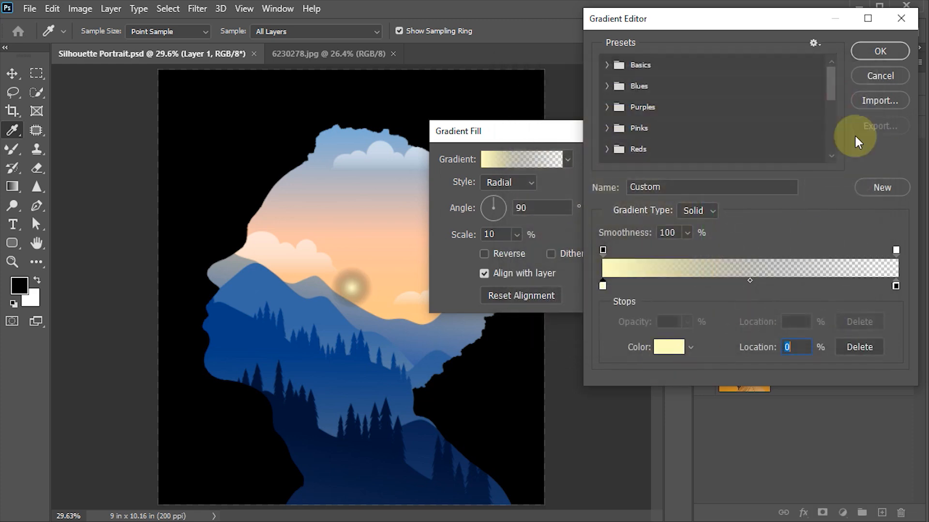
{"action": "left_click", "coordinate": [870, 50]}
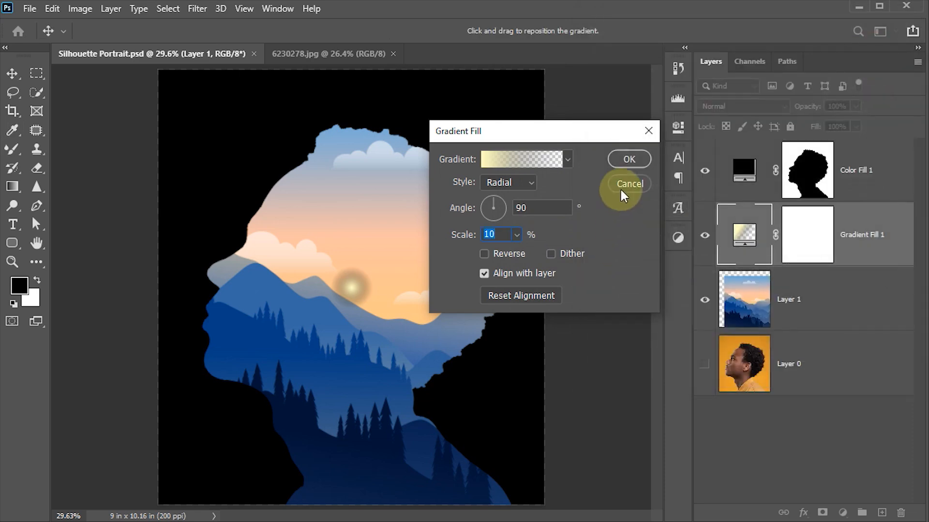
{"action": "key", "text": "Return"}
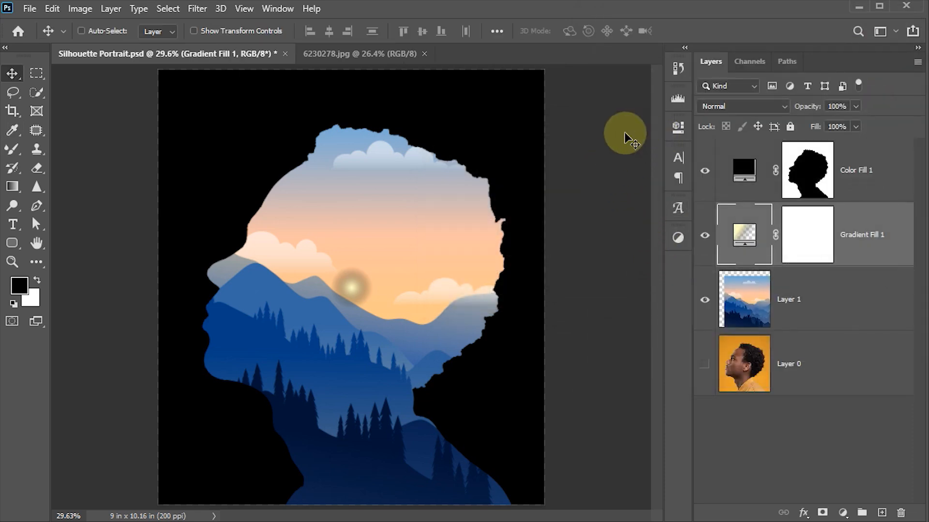
- Change the gradient fill layer's blend mode to Linear Dodge (Add)
{"action": "left_click", "coordinate": [732, 104]}
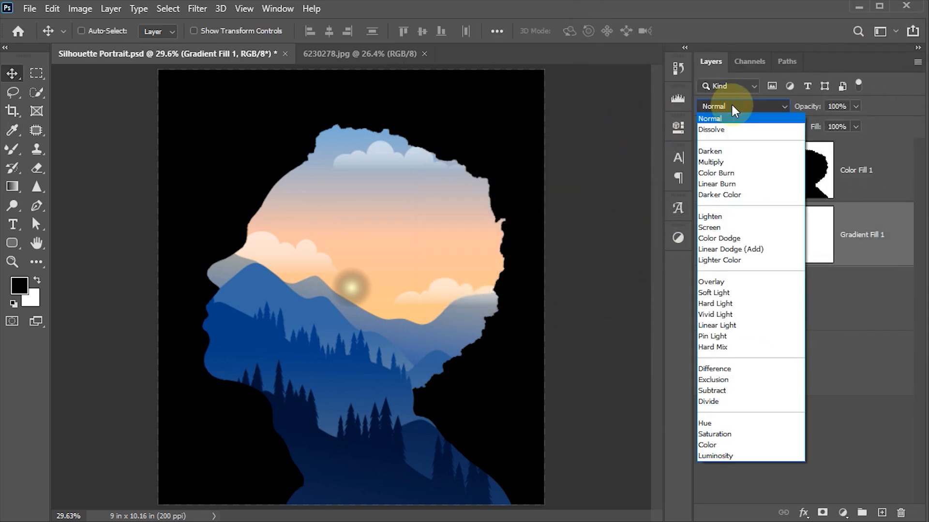
{"action": "left_click", "coordinate": [723, 250]}
{"action": "left_click_drag", "start_coordinate": [348, 295], "coordinate": [356, 297]}
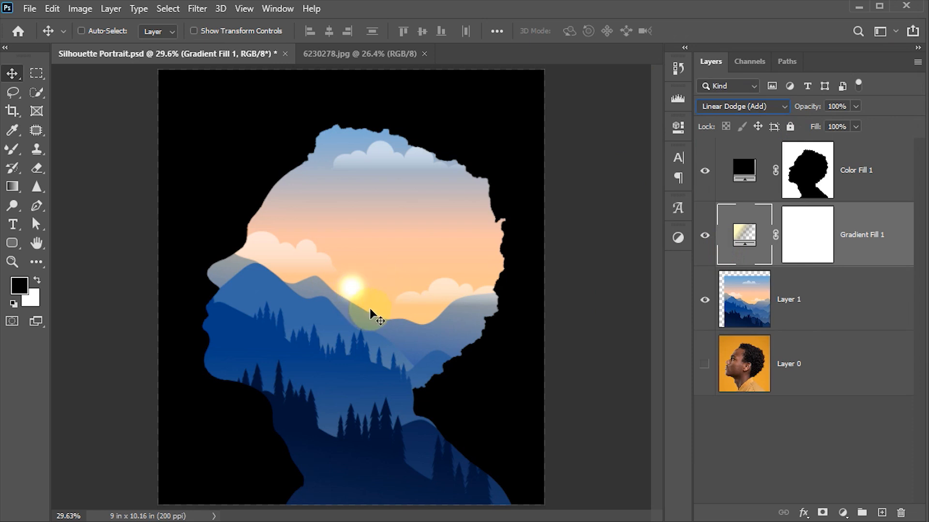
- Set the scale of the radial gradient fill to 14%
{"action": "double_click", "coordinate": [742, 235]}
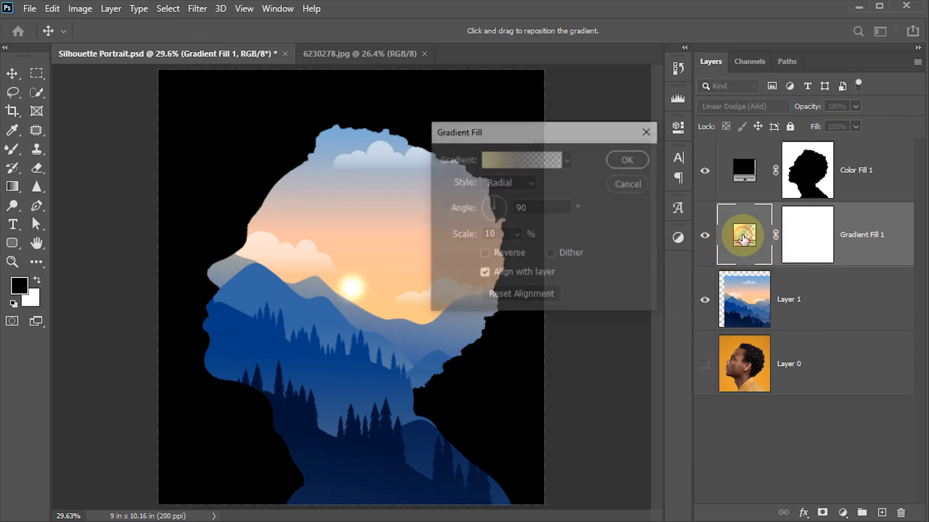
{"action": "double_click", "coordinate": [491, 234]}
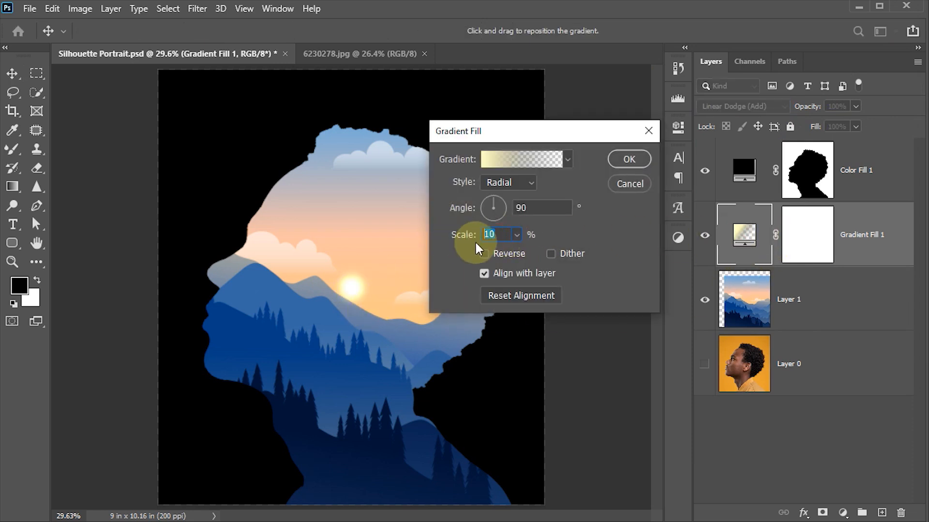
{"action": "type", "text": "14"}
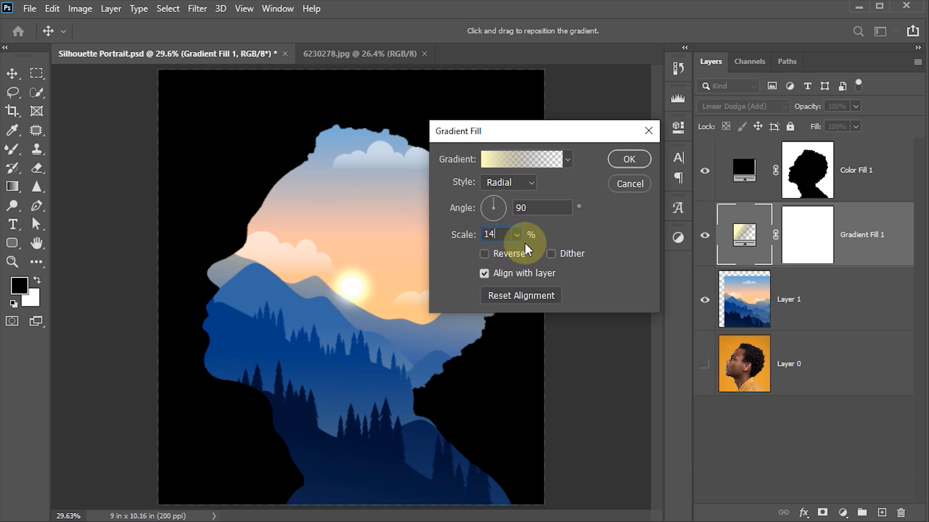
{"action": "left_click_drag", "start_coordinate": [496, 235], "coordinate": [448, 239]}
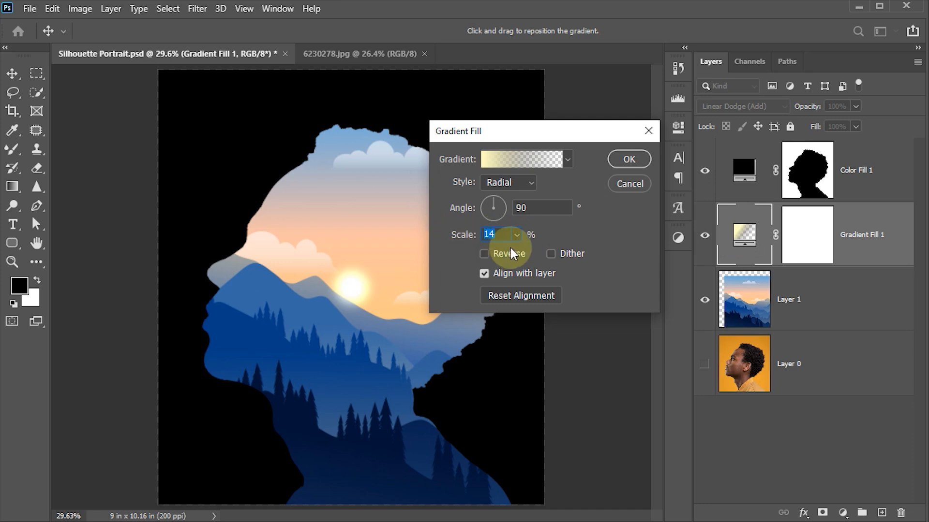
- Set the gradient's ending color stop to the peach tone sampled from the sky near the sun (f0c399)
{"action": "left_click", "coordinate": [512, 158]}
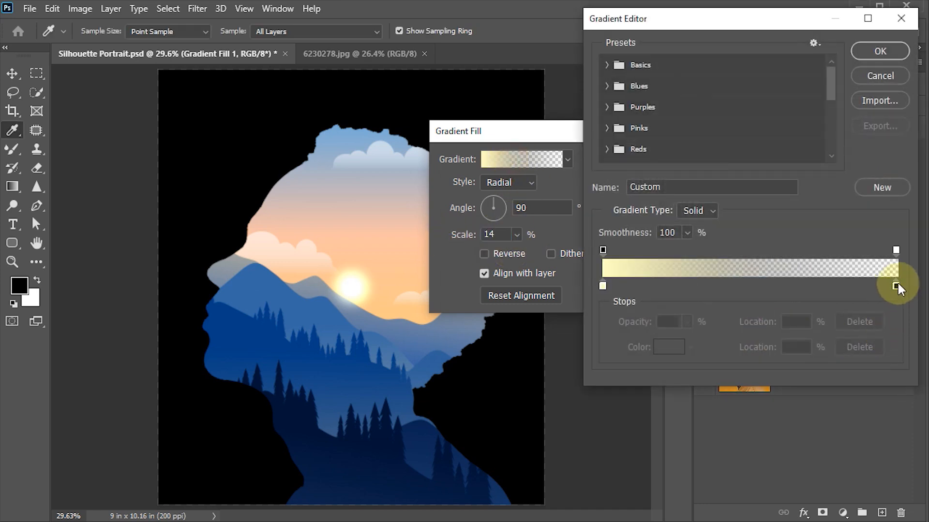
{"action": "left_click", "coordinate": [894, 286]}
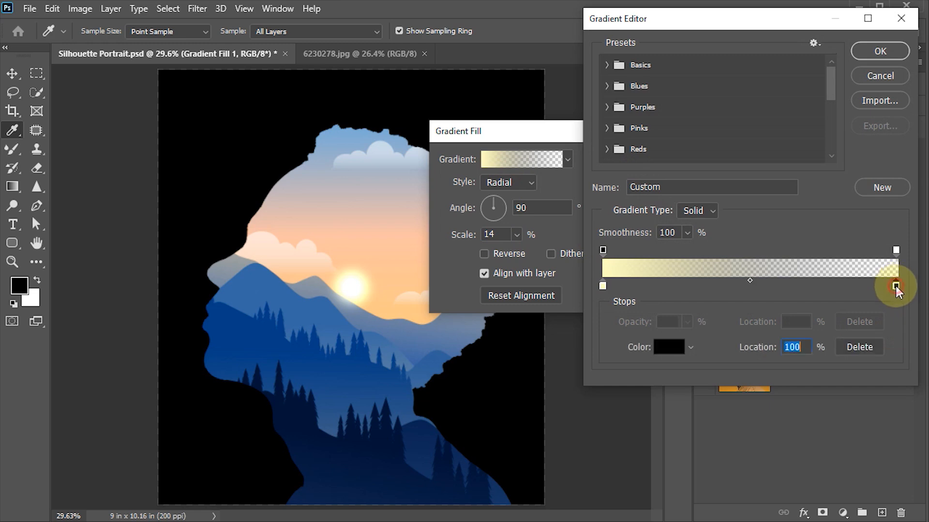
{"action": "double_click", "coordinate": [894, 285]}
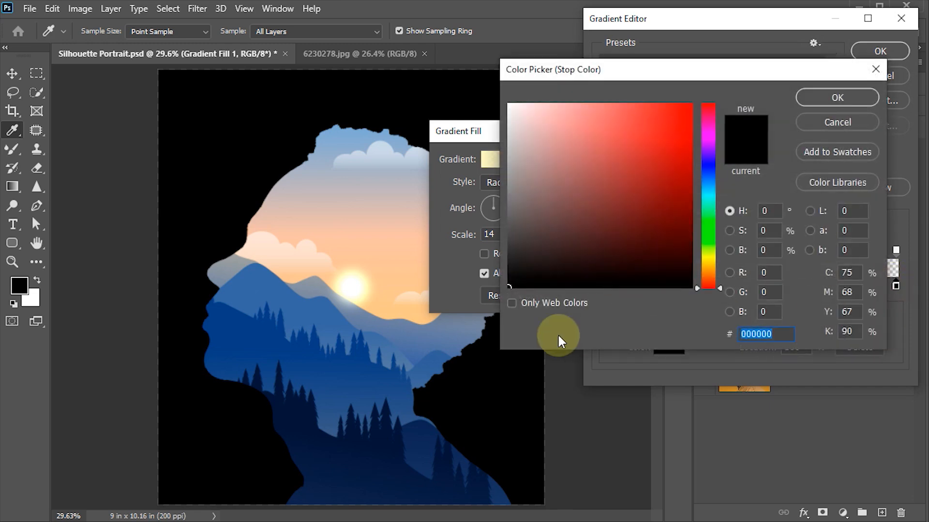
{"action": "left_click", "coordinate": [386, 264]}
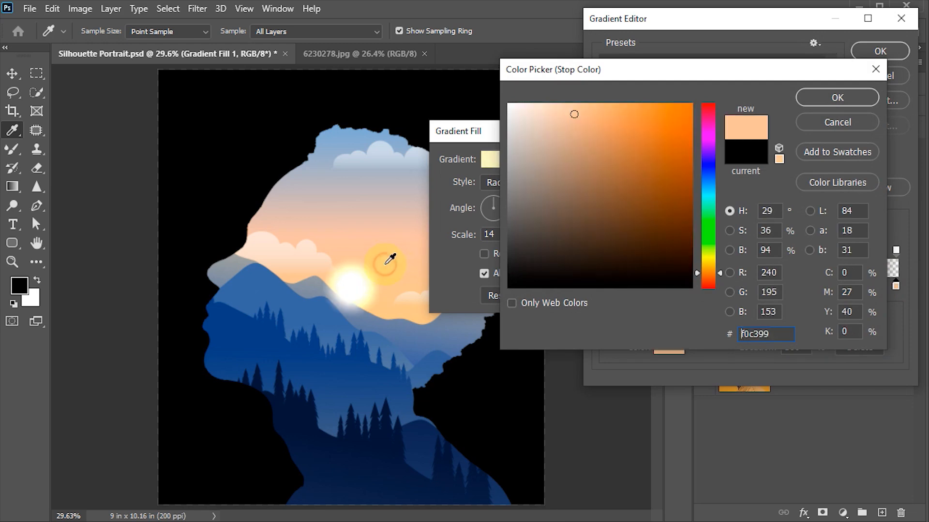
{"action": "left_click", "coordinate": [811, 100]}
{"action": "left_click", "coordinate": [872, 60]}
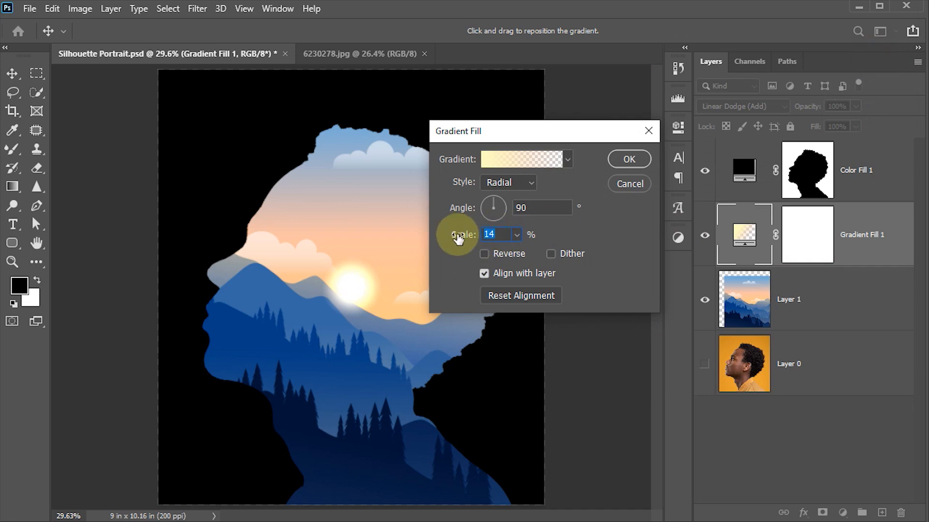
- Set the radial gradient fill's scale to 11% and apply it
{"action": "left_click_drag", "start_coordinate": [458, 237], "coordinate": [455, 237]}
{"action": "left_click", "coordinate": [494, 234]}
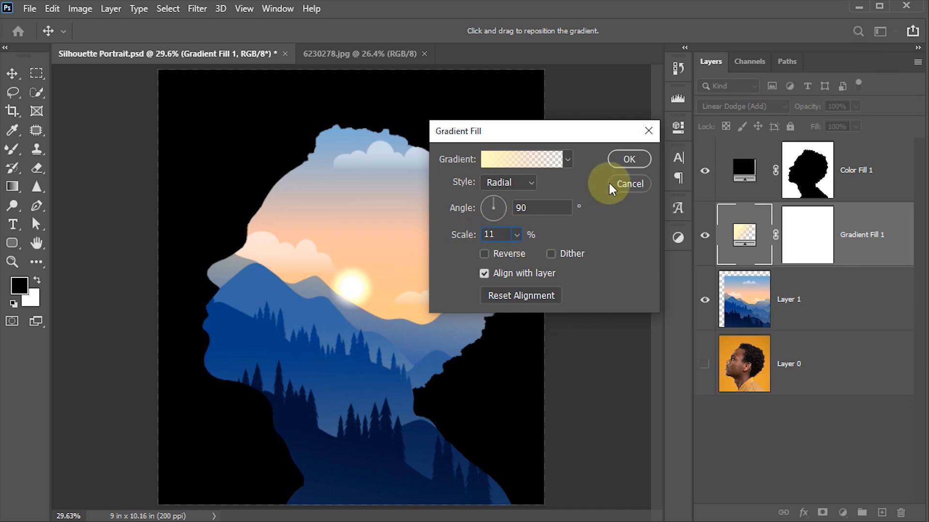
{"action": "left_click", "coordinate": [626, 159]}
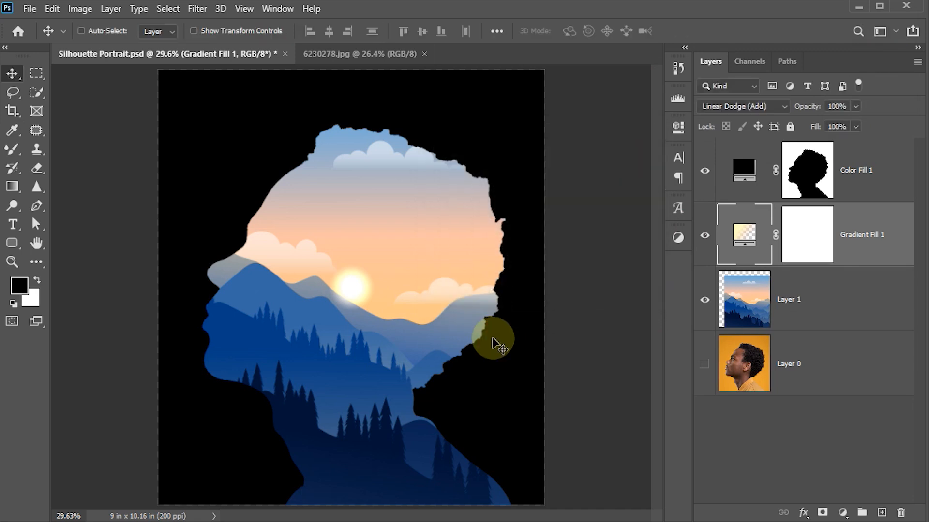
- Reposition the glowing sun of Gradient Fill 1 slightly right and down along the mountain ridge, apply it, and save the document
{"action": "mouse_move", "coordinate": [396, 282]}
{"action": "left_mouse_down"}
{"action": "mouse_move", "coordinate": [423, 279]}
{"action": "mouse_move", "coordinate": [409, 260]}
{"action": "mouse_move", "coordinate": [392, 283]}
{"action": "left_mouse_up"}
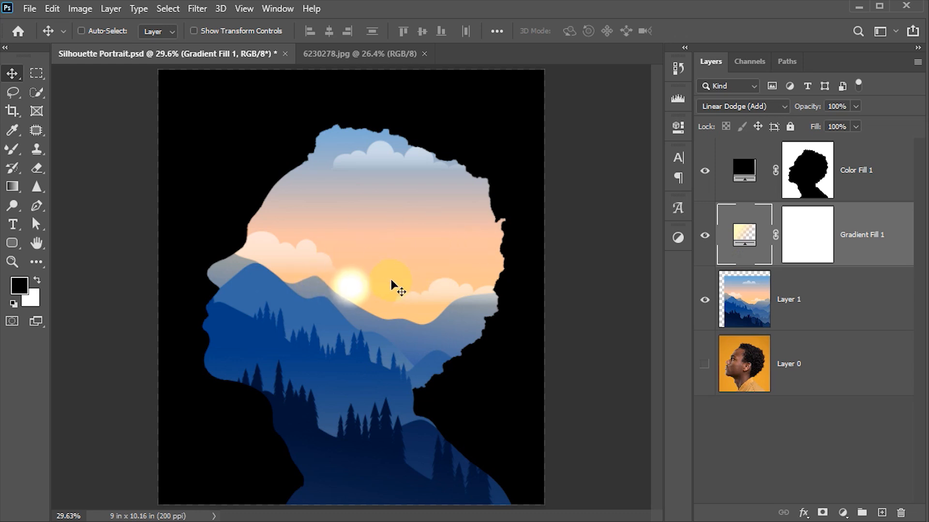
{"action": "double_click", "coordinate": [746, 234]}
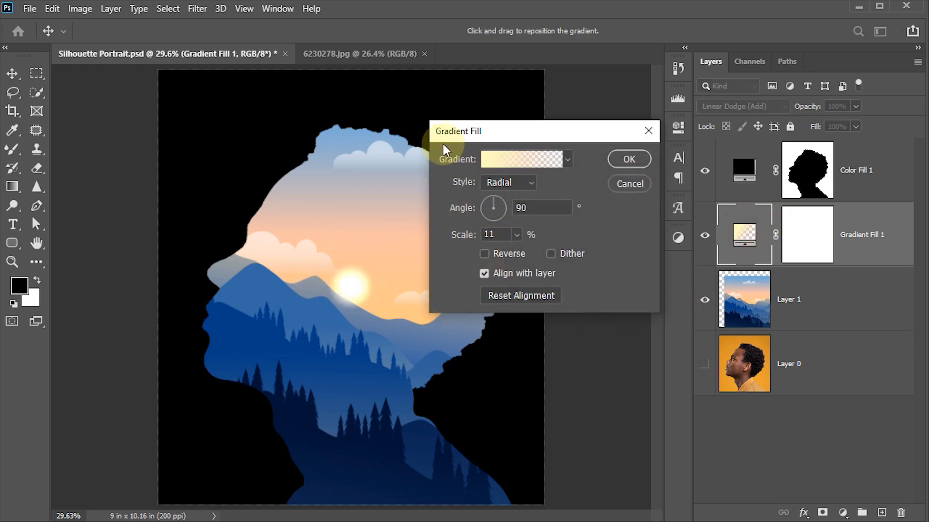
{"action": "left_click_drag", "start_coordinate": [352, 289], "coordinate": [366, 294]}
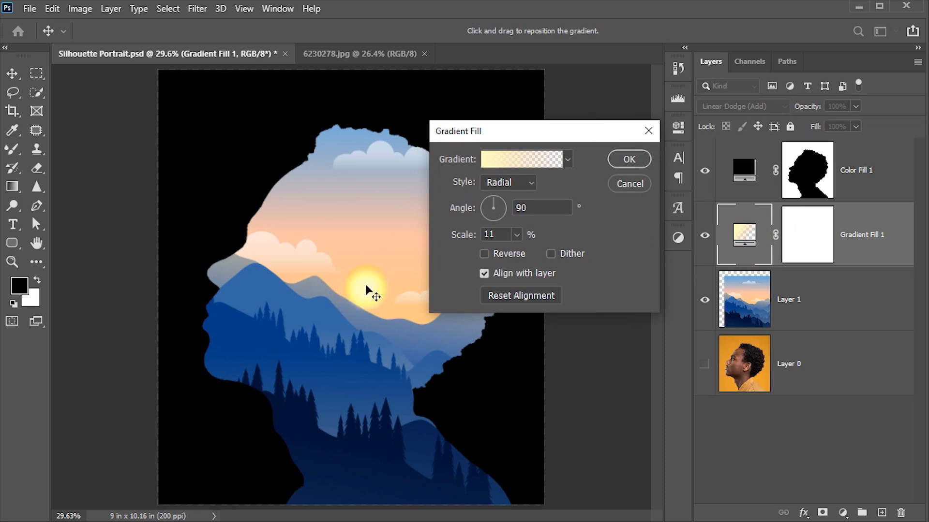
{"action": "left_click_drag", "start_coordinate": [366, 292], "coordinate": [372, 306]}
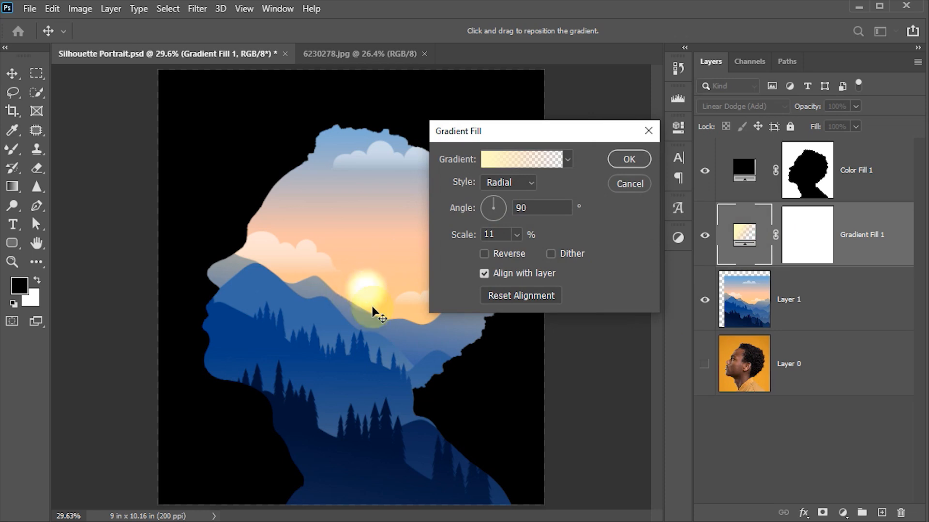
{"action": "left_click", "coordinate": [629, 159]}
{"action": "key", "text": "ctrl+s"}
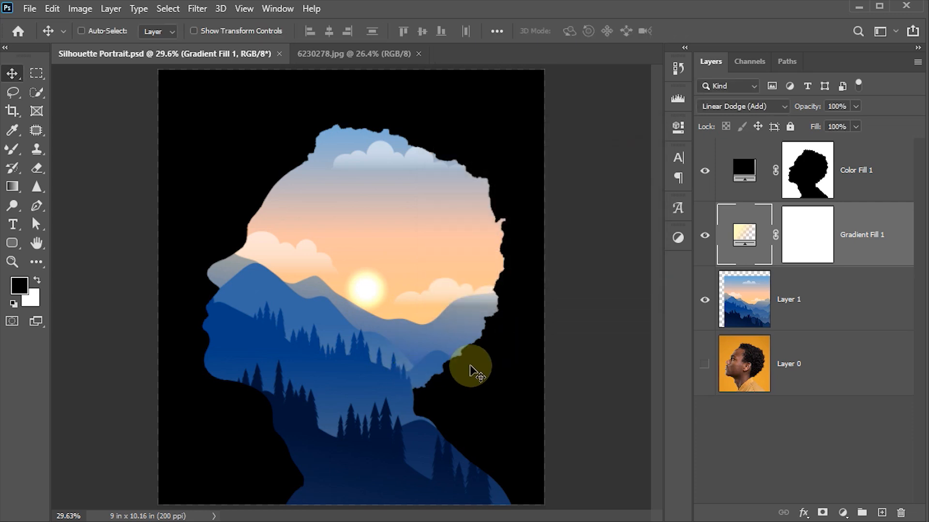
- Place flyer birds.png from the gradient-mountain-landscape folder above the gradient layer, scaled down and positioned in the sky around the sun
{"action": "left_click", "coordinate": [266, 518]}
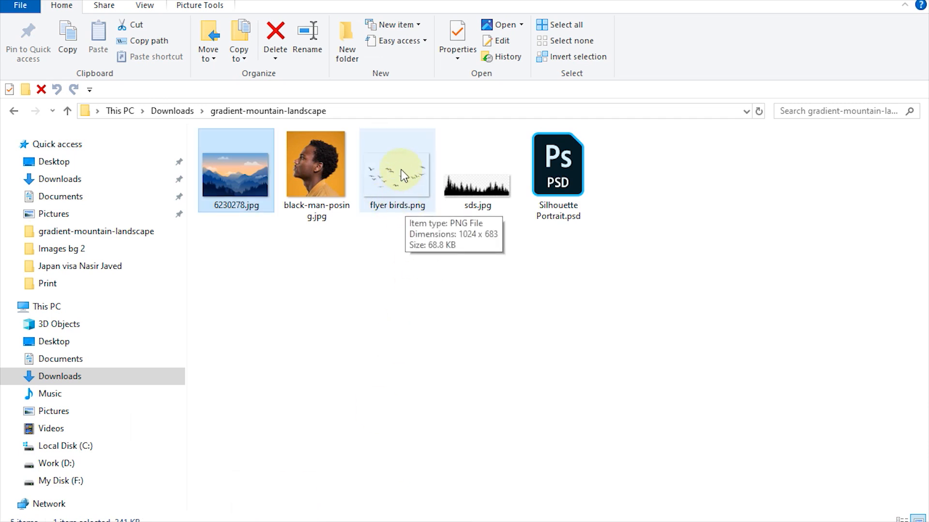
{"action": "left_click_drag", "start_coordinate": [400, 175], "coordinate": [353, 286]}
{"action": "left_click_drag", "start_coordinate": [542, 160], "coordinate": [414, 254]}
{"action": "left_click_drag", "start_coordinate": [383, 306], "coordinate": [393, 285]}
{"action": "left_click_drag", "start_coordinate": [418, 228], "coordinate": [421, 226]}
{"action": "left_click", "coordinate": [699, 31]}
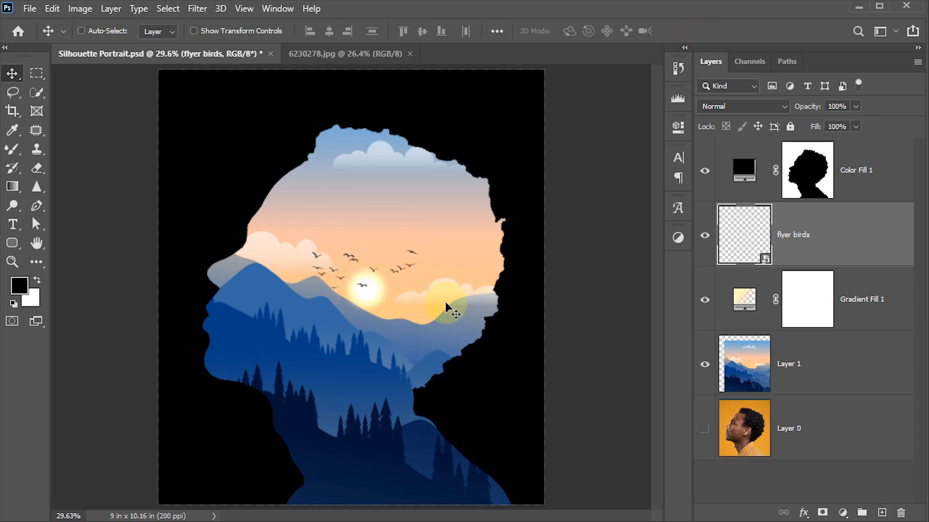
- Darken the flyer birds layer with a Levels adjustment, setting the black input level to 24
{"action": "key", "text": "ctrl"}
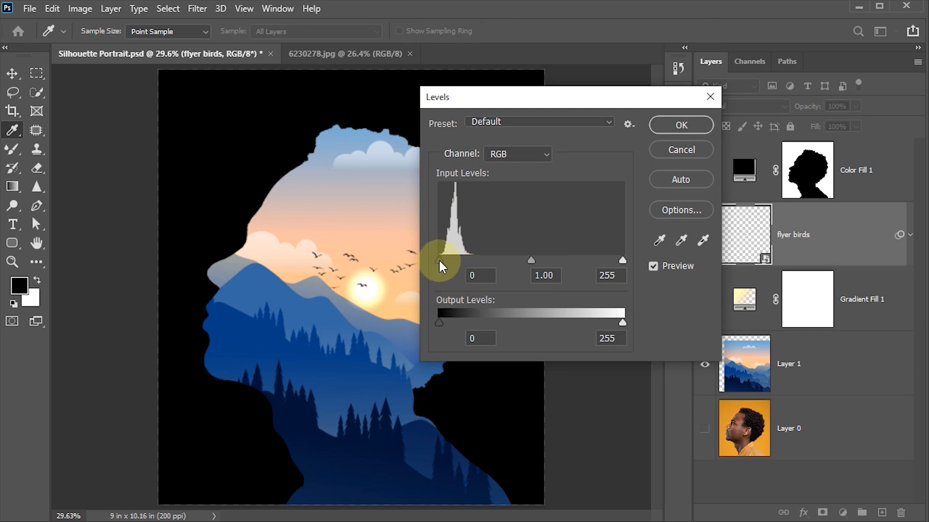
{"action": "left_click_drag", "start_coordinate": [440, 261], "coordinate": [452, 261]}
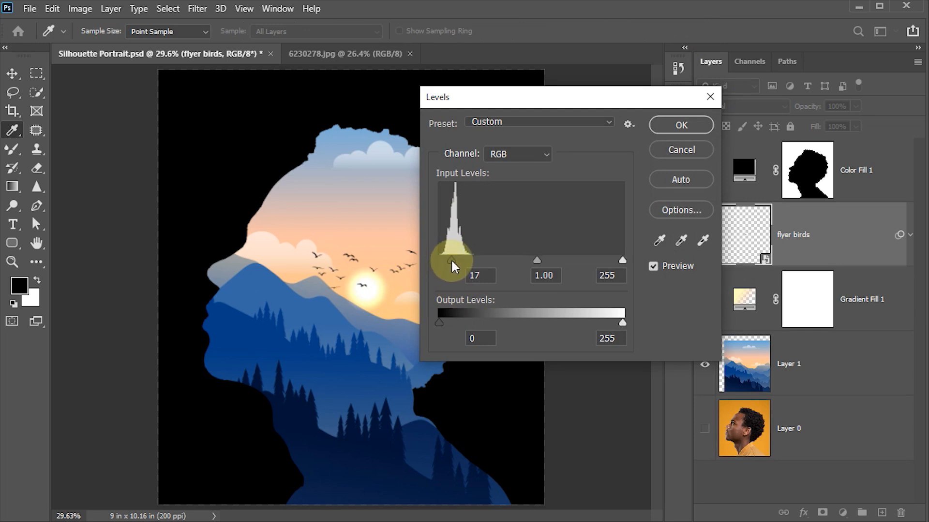
{"action": "left_click_drag", "start_coordinate": [480, 101], "coordinate": [554, 112]}
{"action": "left_click_drag", "start_coordinate": [529, 274], "coordinate": [532, 273]}
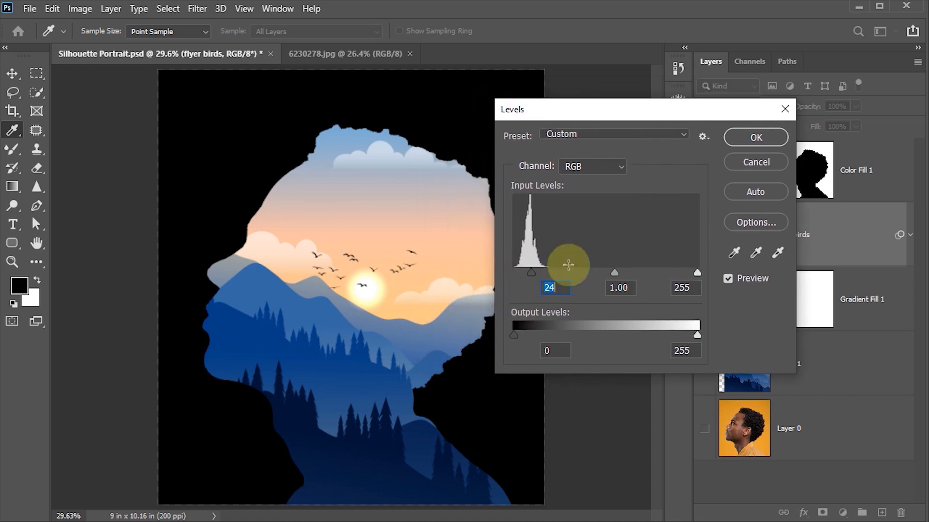
{"action": "left_click", "coordinate": [754, 139]}
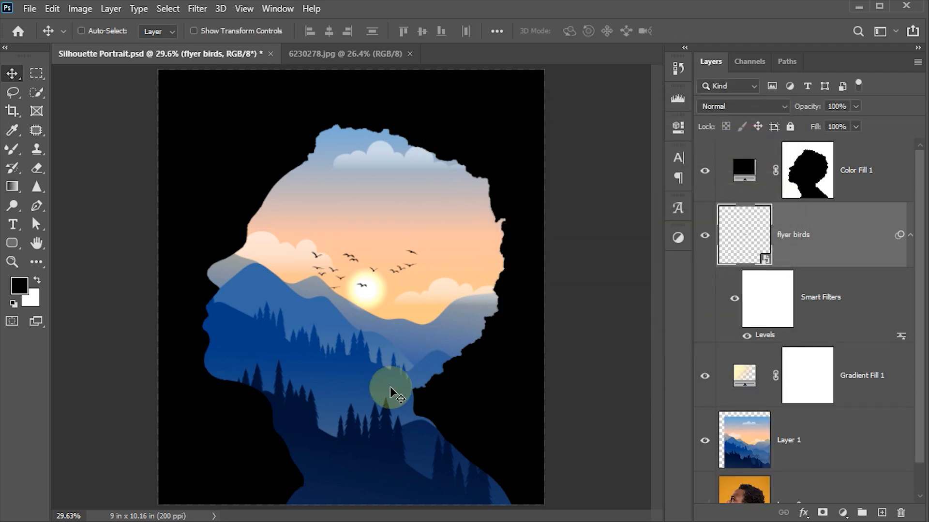
- Place sds.jpg, scale it to about 44.5%, and position its tree line across the base of the silhouette's neck and shoulders
{"action": "left_click", "coordinate": [257, 486]}
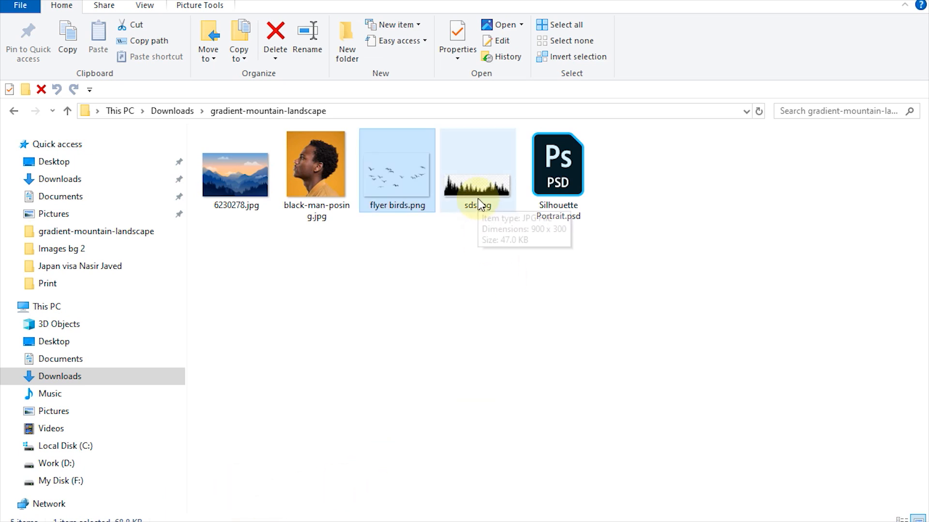
{"action": "left_click_drag", "start_coordinate": [479, 205], "coordinate": [380, 429]}
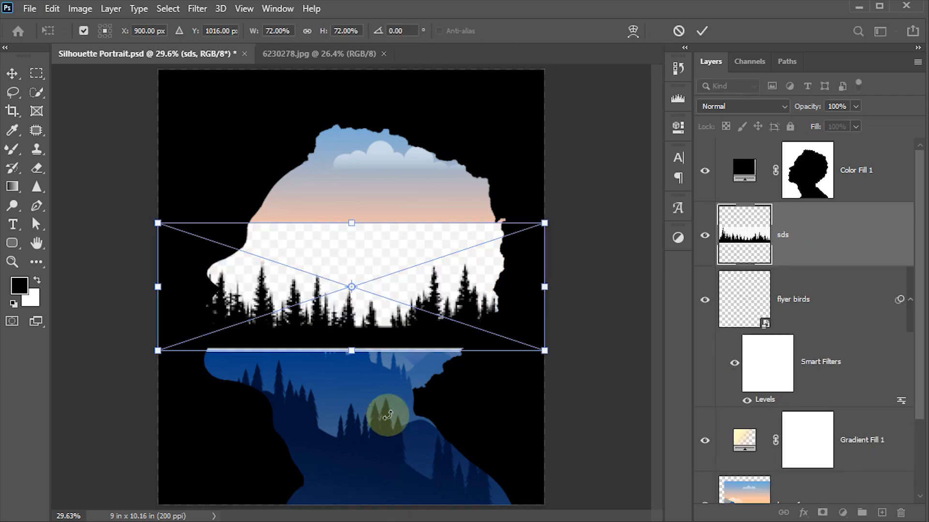
{"action": "left_click_drag", "start_coordinate": [544, 223], "coordinate": [475, 246]}
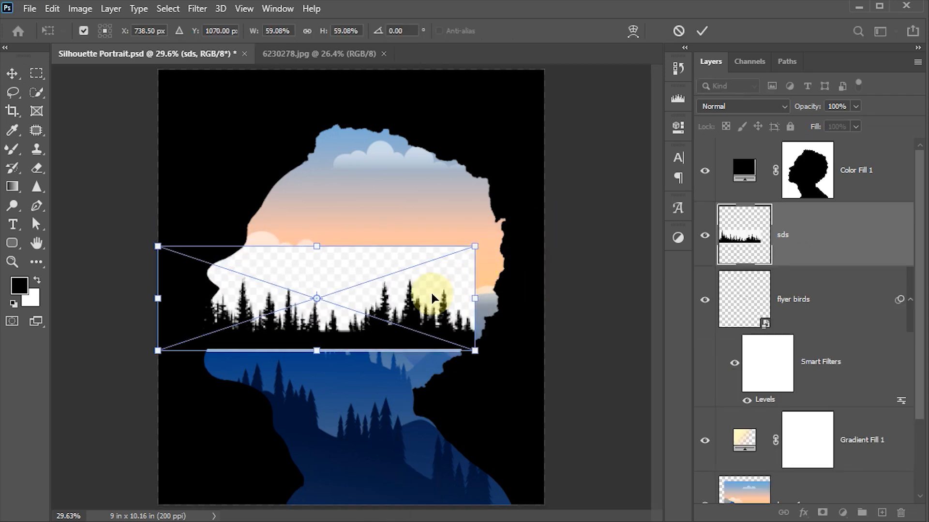
{"action": "left_click_drag", "start_coordinate": [431, 298], "coordinate": [503, 459]}
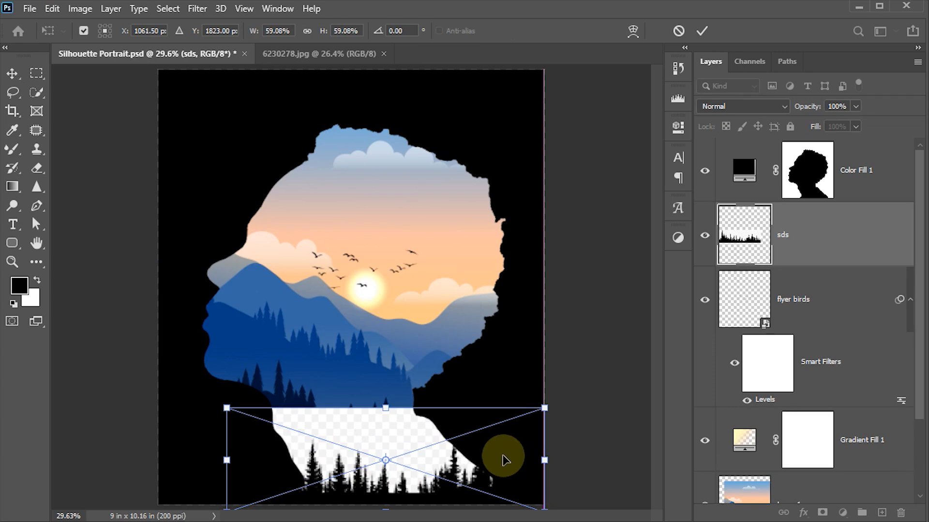
{"action": "left_click_drag", "start_coordinate": [544, 409], "coordinate": [501, 421]}
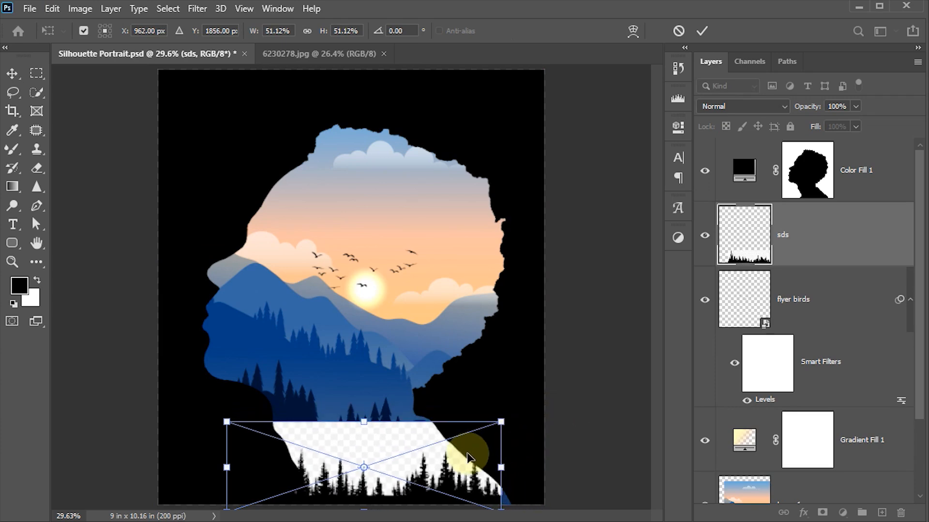
{"action": "left_click_drag", "start_coordinate": [468, 456], "coordinate": [479, 447]}
{"action": "left_click_drag", "start_coordinate": [236, 421], "coordinate": [270, 432]}
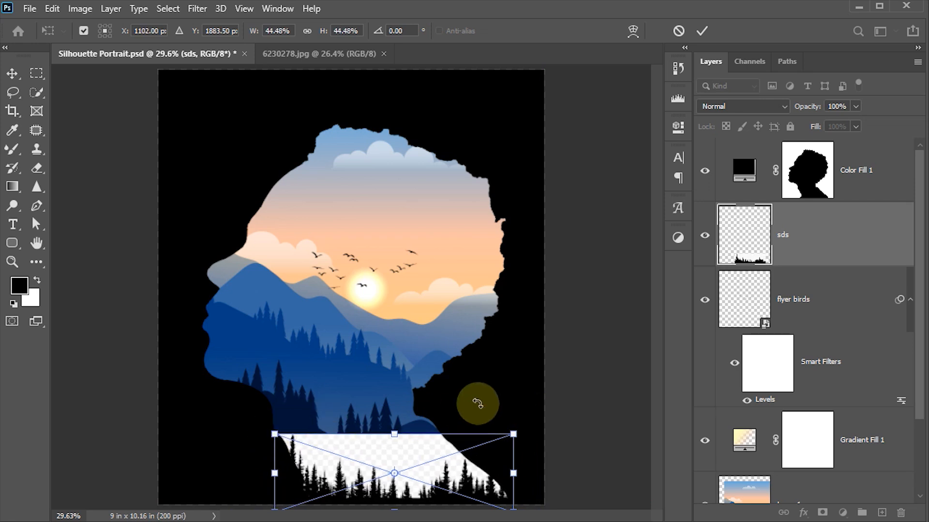
{"action": "left_click", "coordinate": [703, 32]}
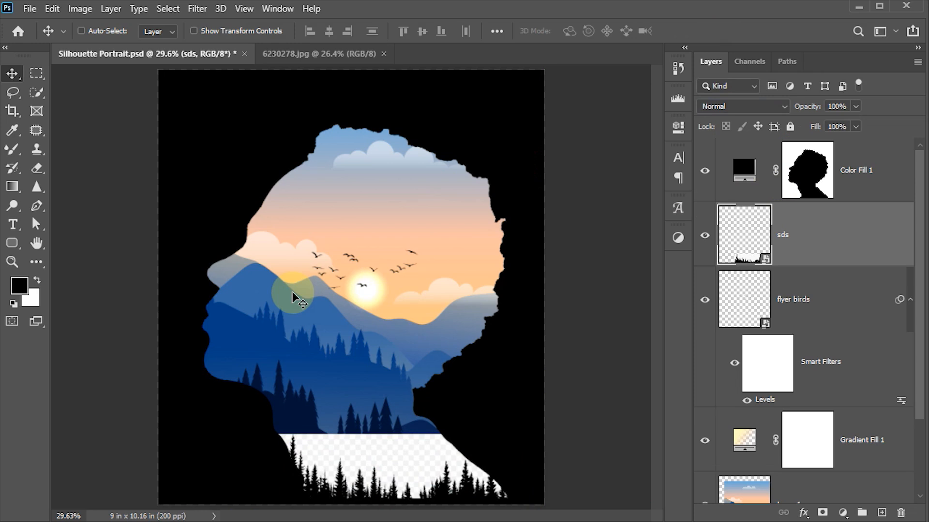
- Change the sds tree layer's blend mode to Multiply
{"action": "left_click", "coordinate": [755, 106]}
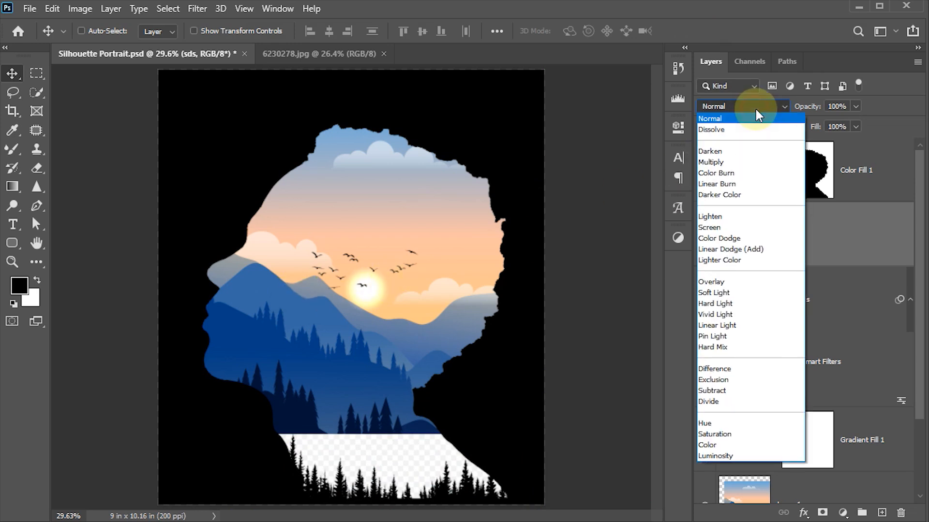
{"action": "left_click", "coordinate": [725, 163]}
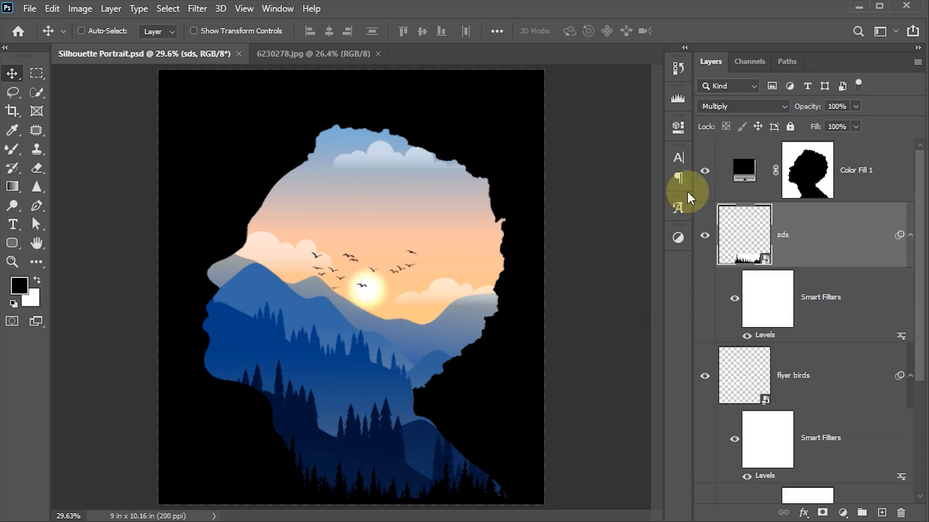
- Stamp all visible layers into a new layer above Color Fill 1 and open the Camera Raw Filter on it
{"action": "left_click", "coordinate": [736, 164]}
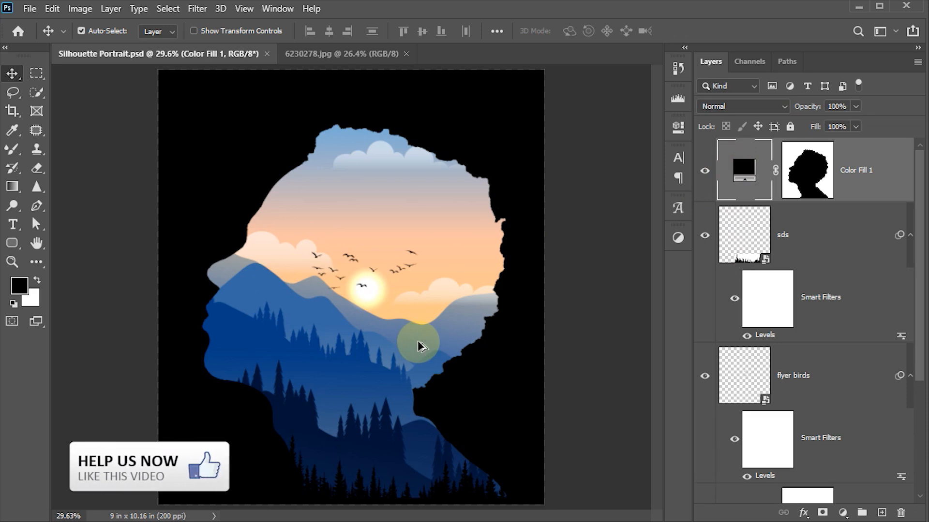
{"action": "key", "text": "ctrl+shift+alt+e"}
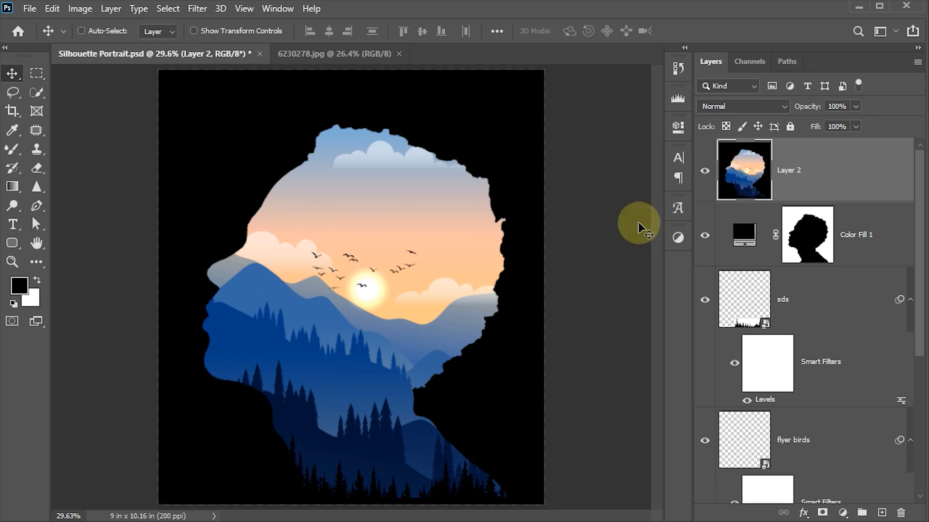
{"action": "left_click", "coordinate": [196, 8]}
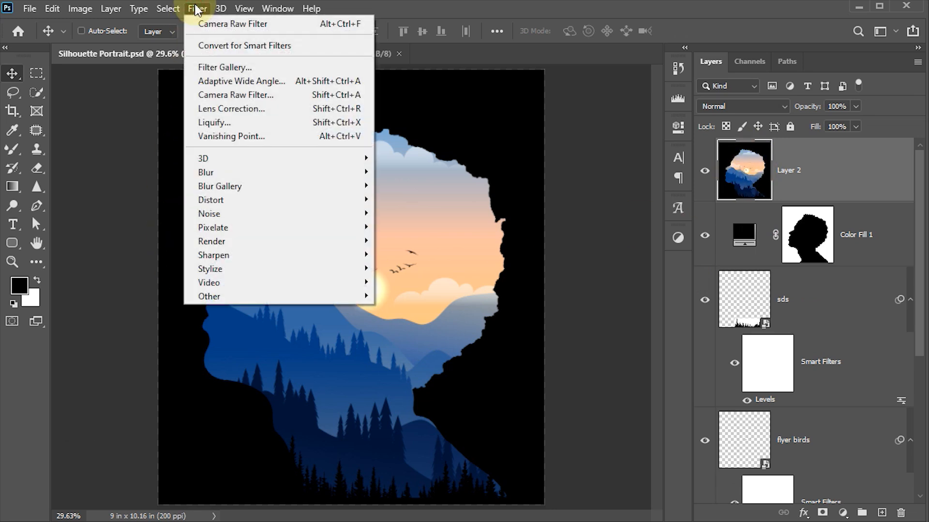
{"action": "left_click", "coordinate": [243, 94]}
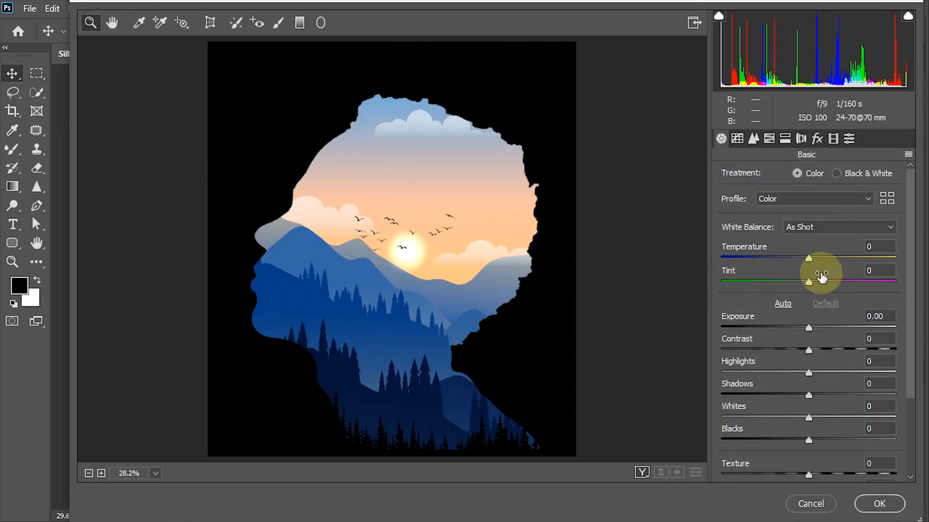
- Try warming the image with a Temperature of +18 and reset the Temperature to 0
{"action": "scroll", "coordinate": [824, 271], "scroll_direction": "down", "scroll_amount": 4}
{"action": "scroll", "coordinate": [806, 232], "scroll_direction": "up", "scroll_amount": 2}
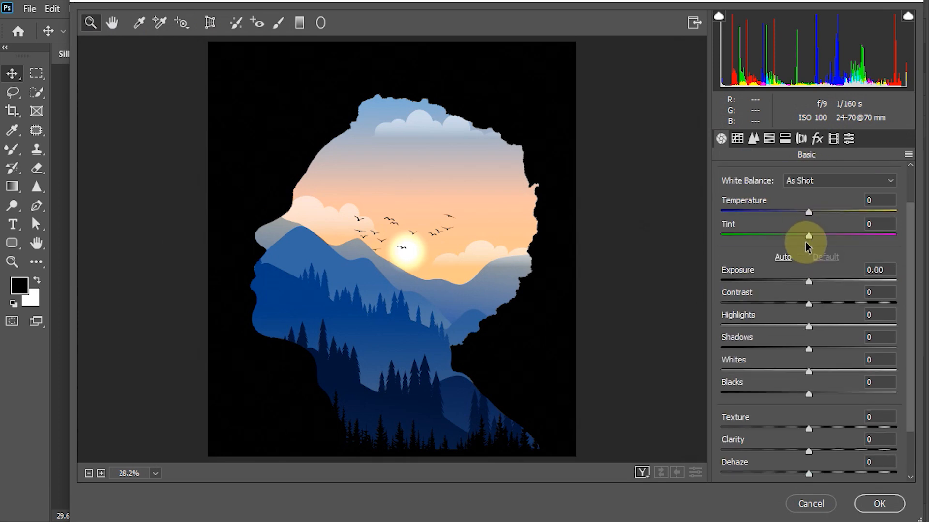
{"action": "mouse_move", "coordinate": [810, 210]}
{"action": "left_mouse_down"}
{"action": "mouse_move", "coordinate": [836, 209]}
{"action": "mouse_move", "coordinate": [821, 209]}
{"action": "left_mouse_up"}
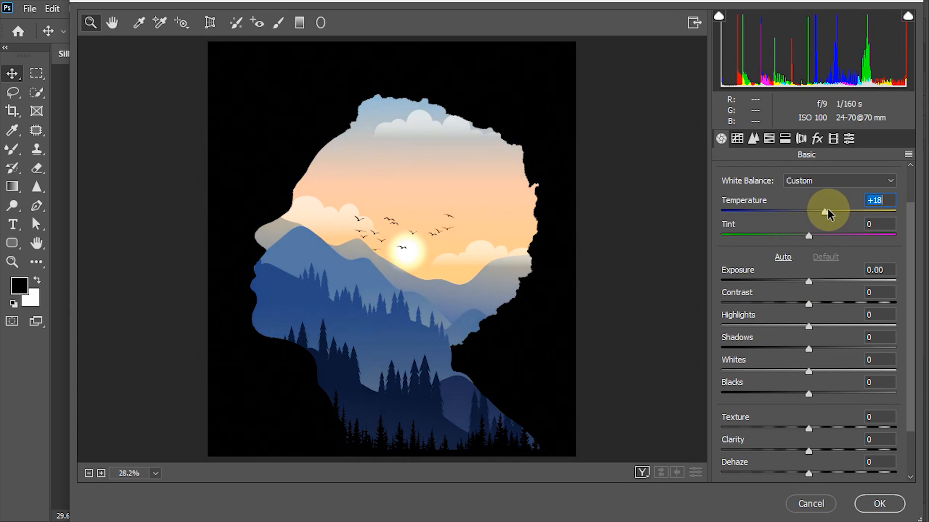
{"action": "type", "text": "0"}
{"action": "key", "text": "Tab"}
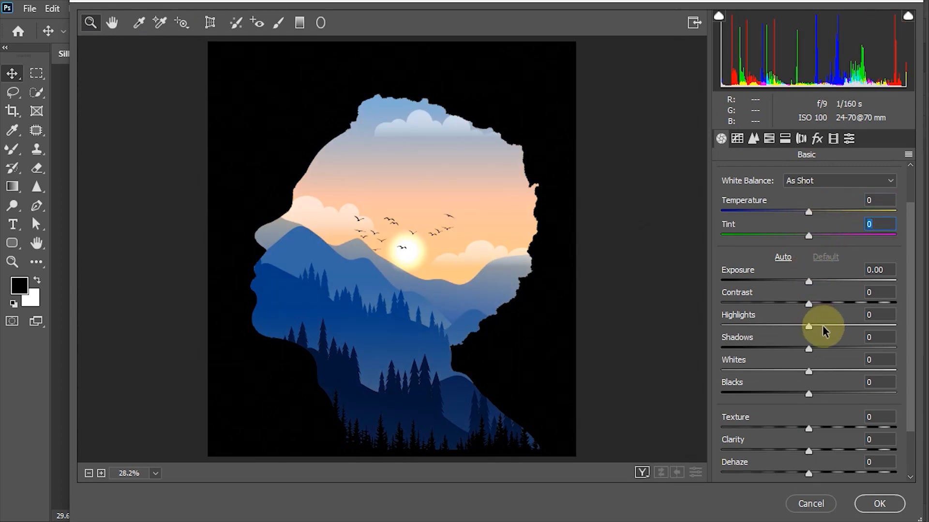
{"action": "scroll", "coordinate": [827, 322], "scroll_direction": "down", "scroll_amount": 2}
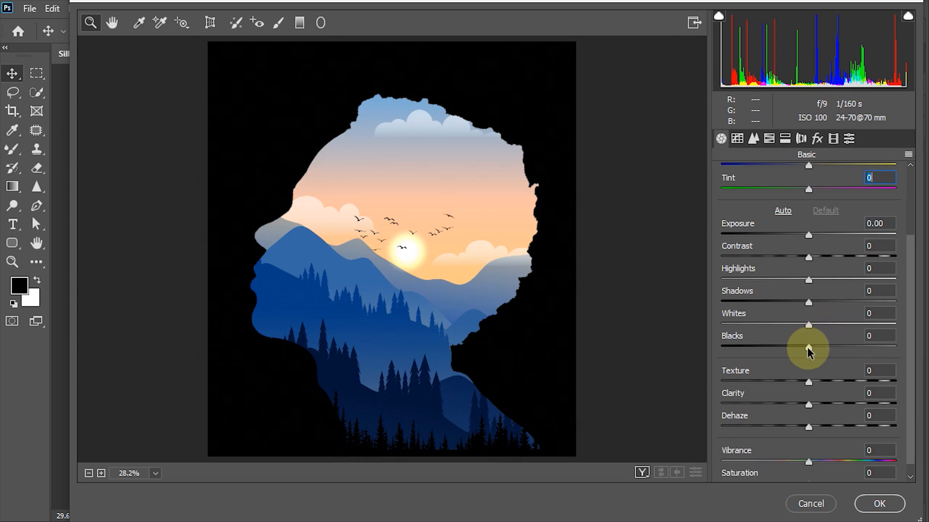
- Set the Camera Raw adjustments to Blacks -15, Texture +8, Clarity +3 and Dehaze +30
{"action": "mouse_move", "coordinate": [807, 346]}
{"action": "left_mouse_down"}
{"action": "mouse_move", "coordinate": [771, 347]}
{"action": "mouse_move", "coordinate": [793, 349]}
{"action": "left_mouse_up"}
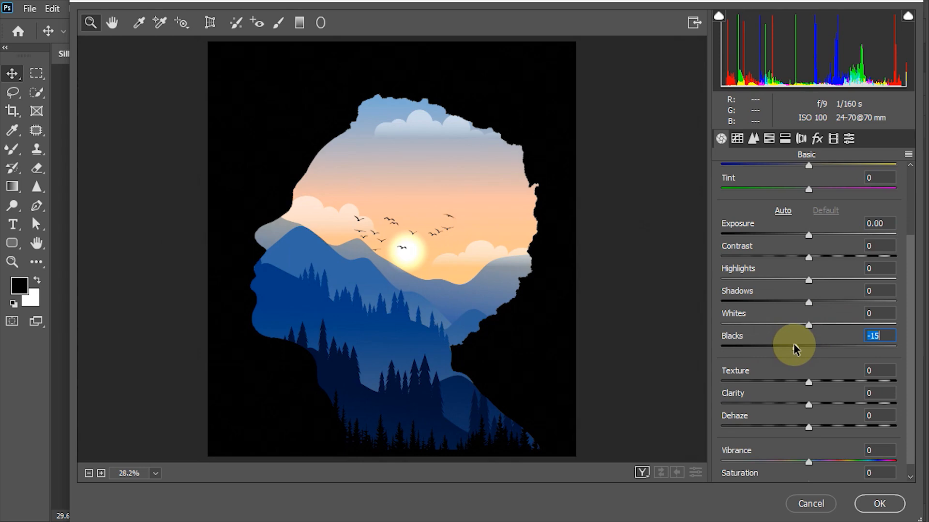
{"action": "scroll", "coordinate": [827, 358], "scroll_direction": "down", "scroll_amount": 1}
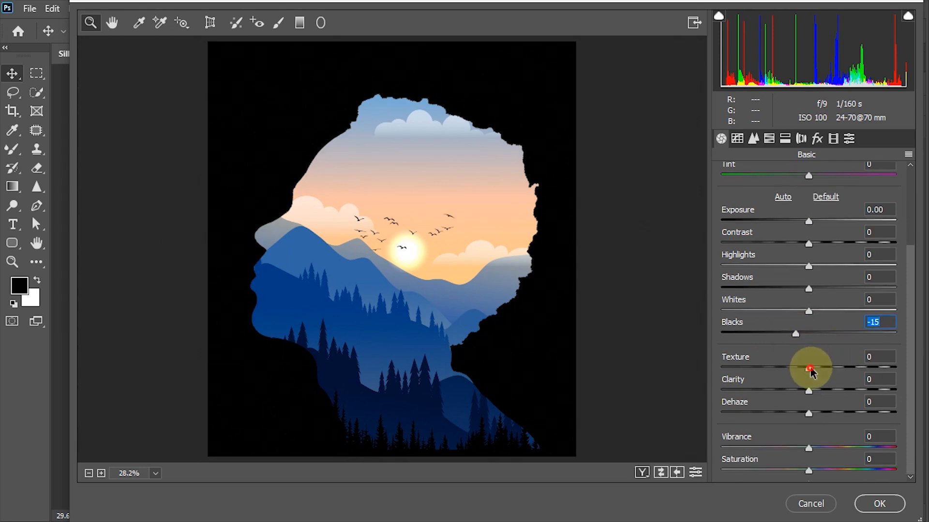
{"action": "left_click_drag", "start_coordinate": [809, 368], "coordinate": [835, 406]}
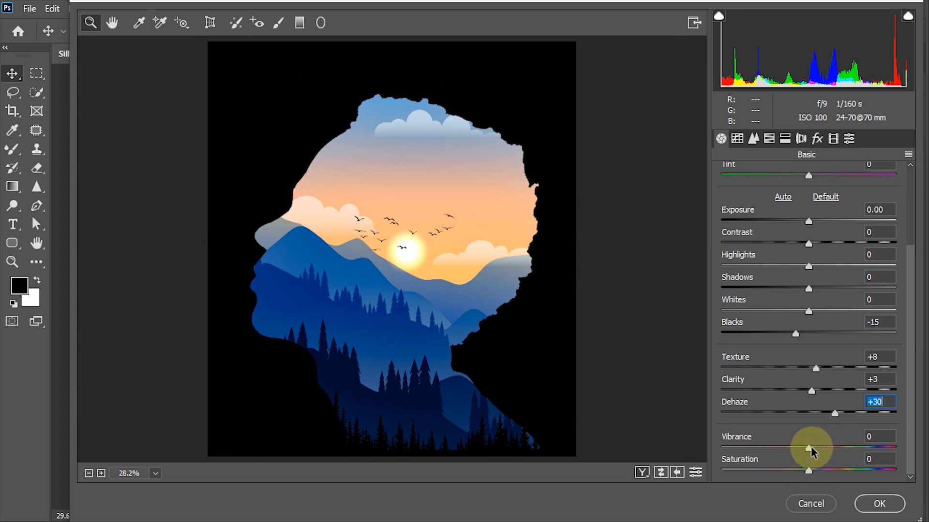
- Set Vibrance to +5, leave Saturation at 0, and apply the Camera Raw adjustments to the stamped layer
{"action": "left_click_drag", "start_coordinate": [808, 448], "coordinate": [817, 465]}
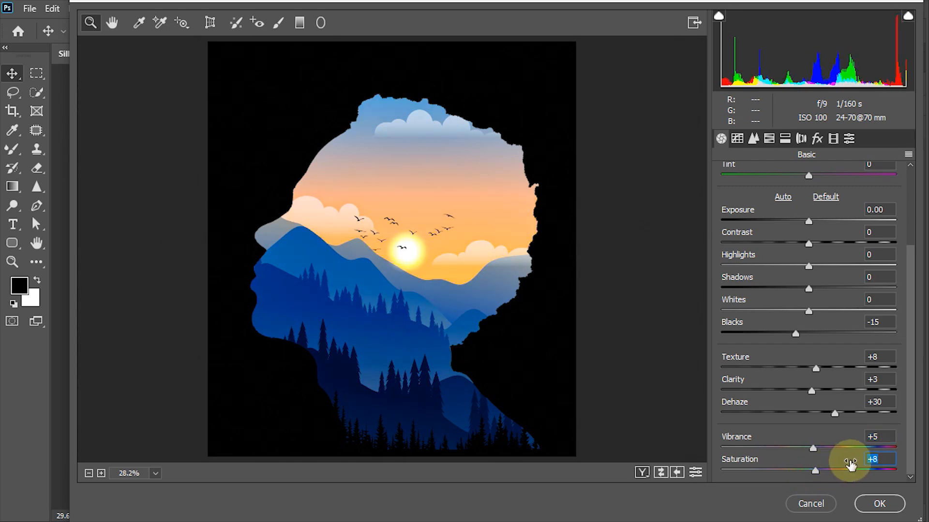
{"action": "type", "text": "0"}
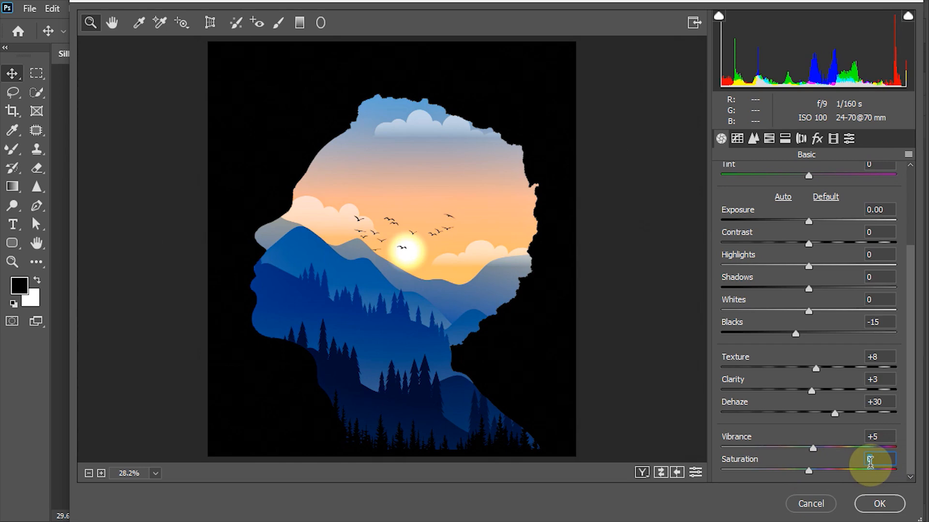
{"action": "left_click", "coordinate": [879, 504]}
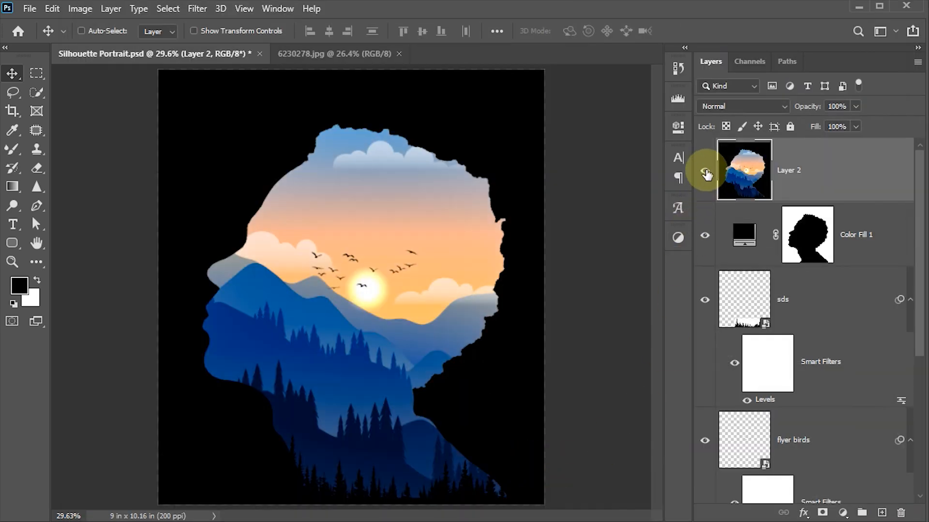
- Compare the portrait with and without the adjusted Layer 2, leave it visible, and save the document
{"action": "left_click", "coordinate": [705, 171]}
{"action": "left_click", "coordinate": [705, 171]}
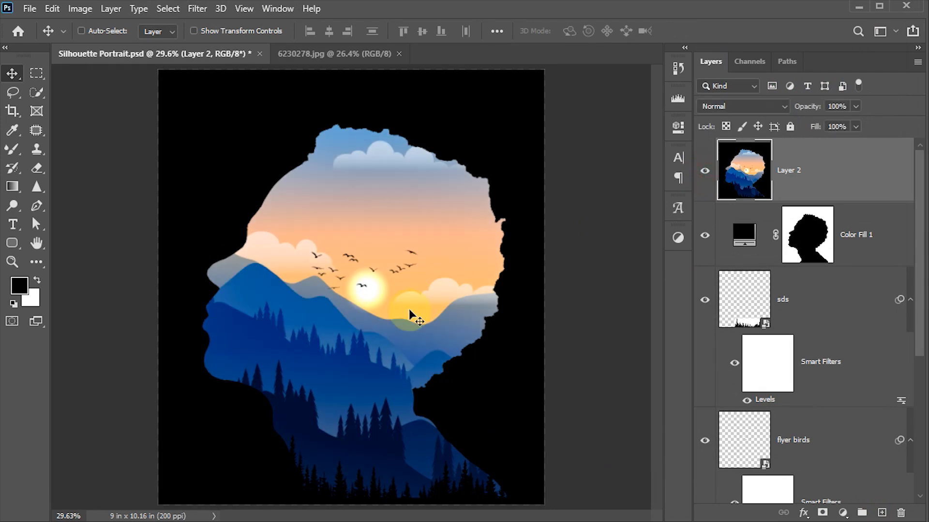
{"action": "key", "text": "ctrl+s"}
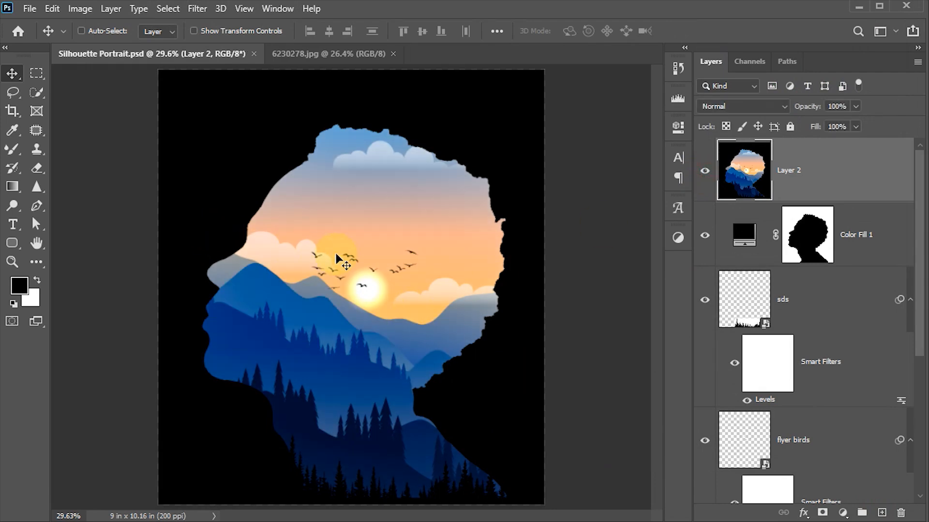
- Hide the interface panels and inspect the finished portrait up close and as a whole
{"action": "key", "text": "Tab"}
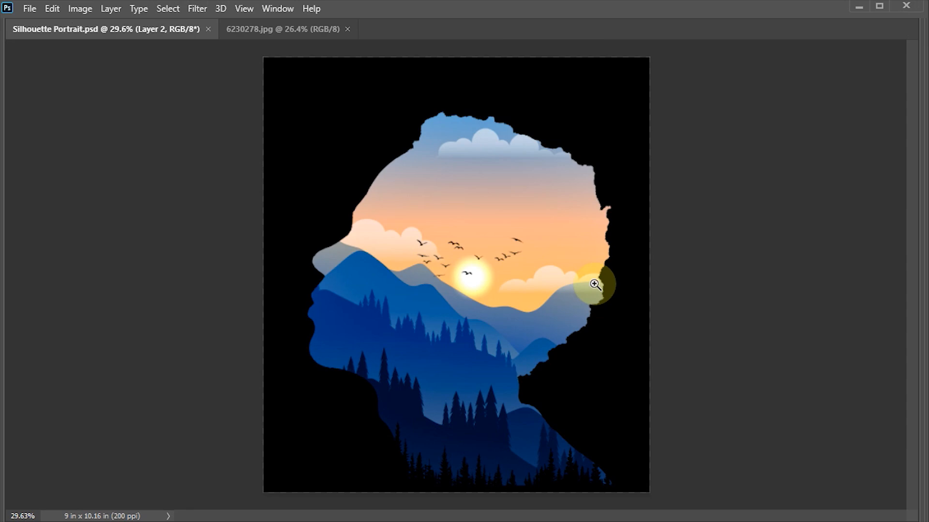
{"action": "left_click_drag", "start_coordinate": [553, 280], "coordinate": [578, 299]}
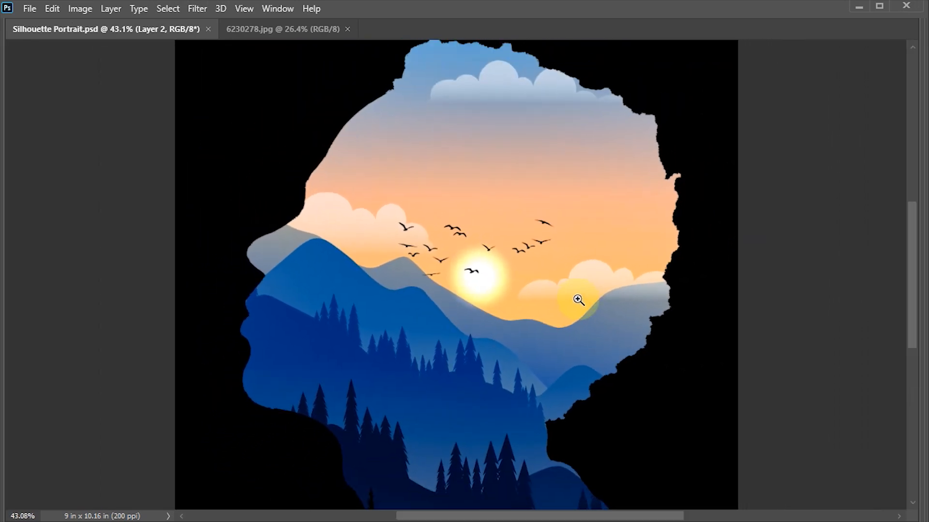
{"action": "key", "text": "ctrl+0"}
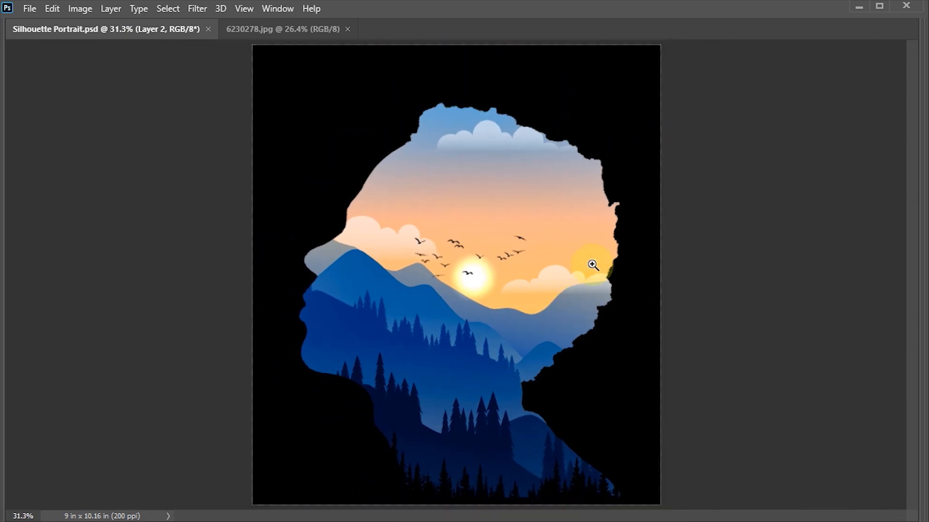